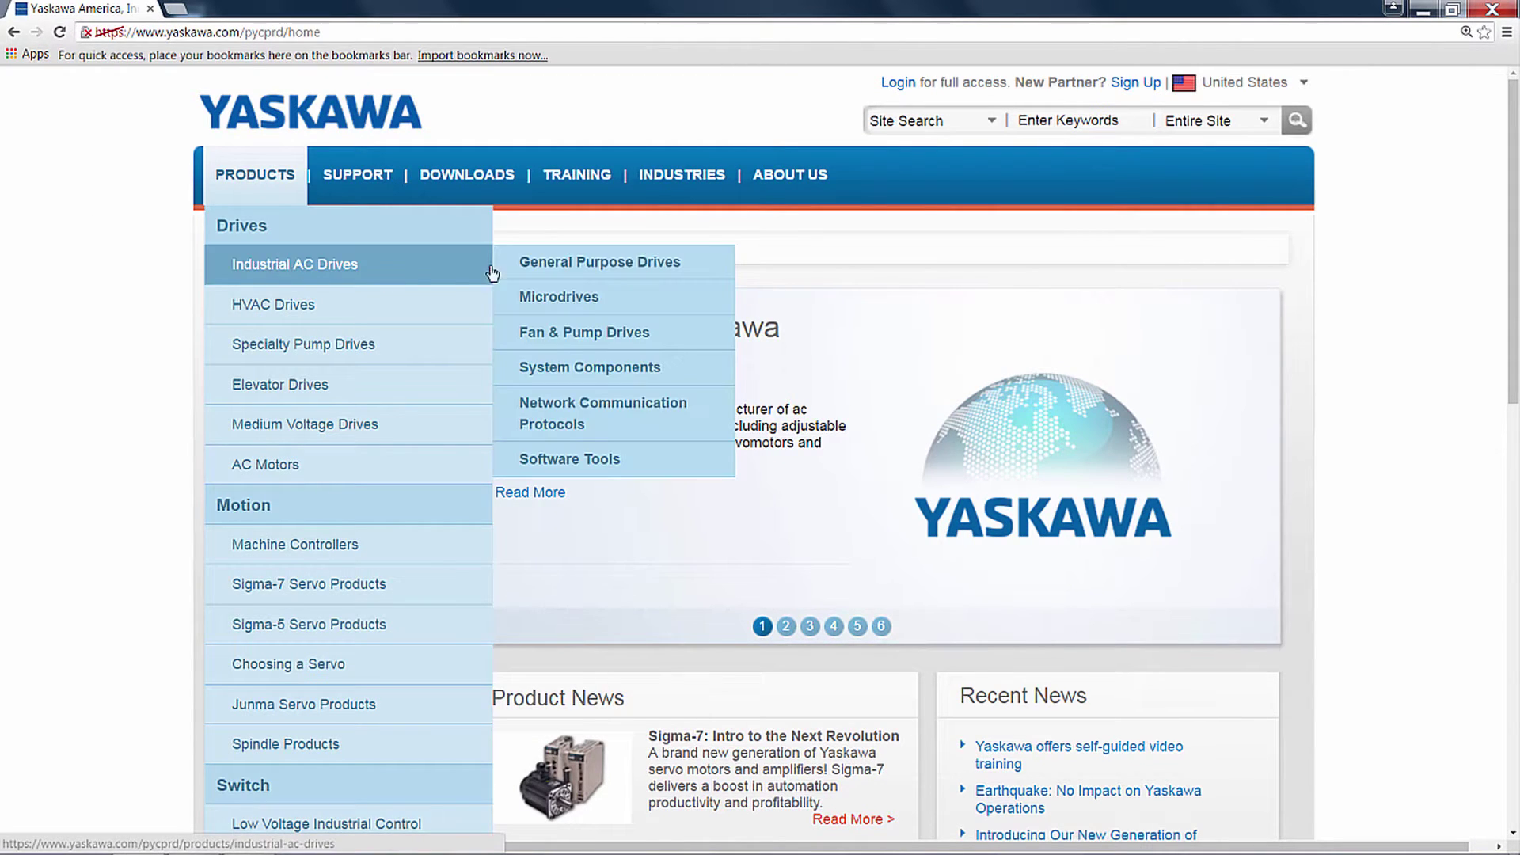
Download the Face Plate package SW.YAI.02.zip from Yaskawa's EtherNet-IP Software page
left_click(604, 410)
scroll(819, 499, "down", 1)
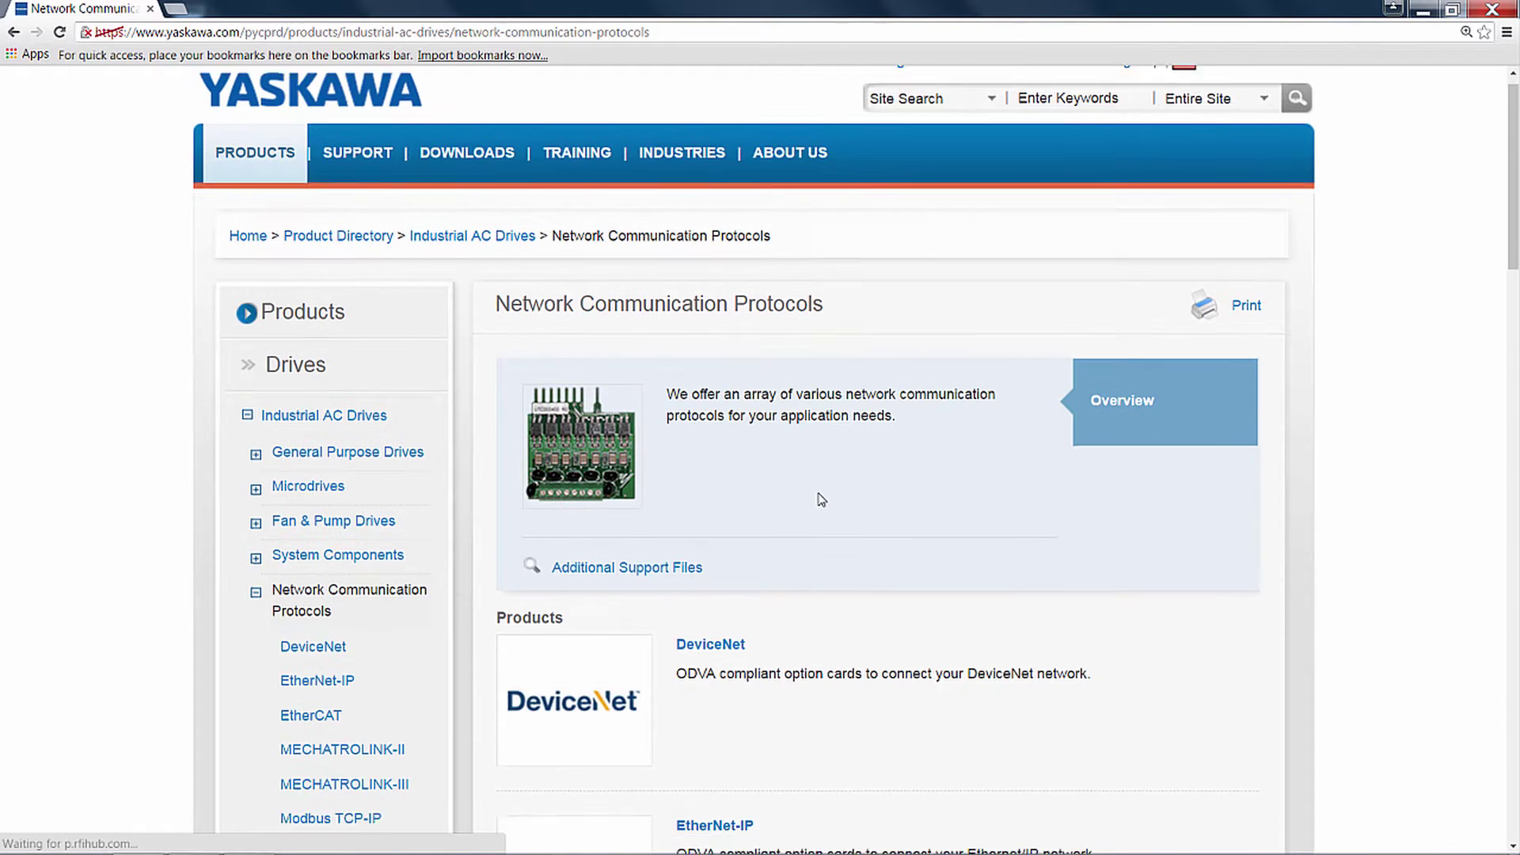
scroll(819, 499, "down", 3)
left_click(723, 452)
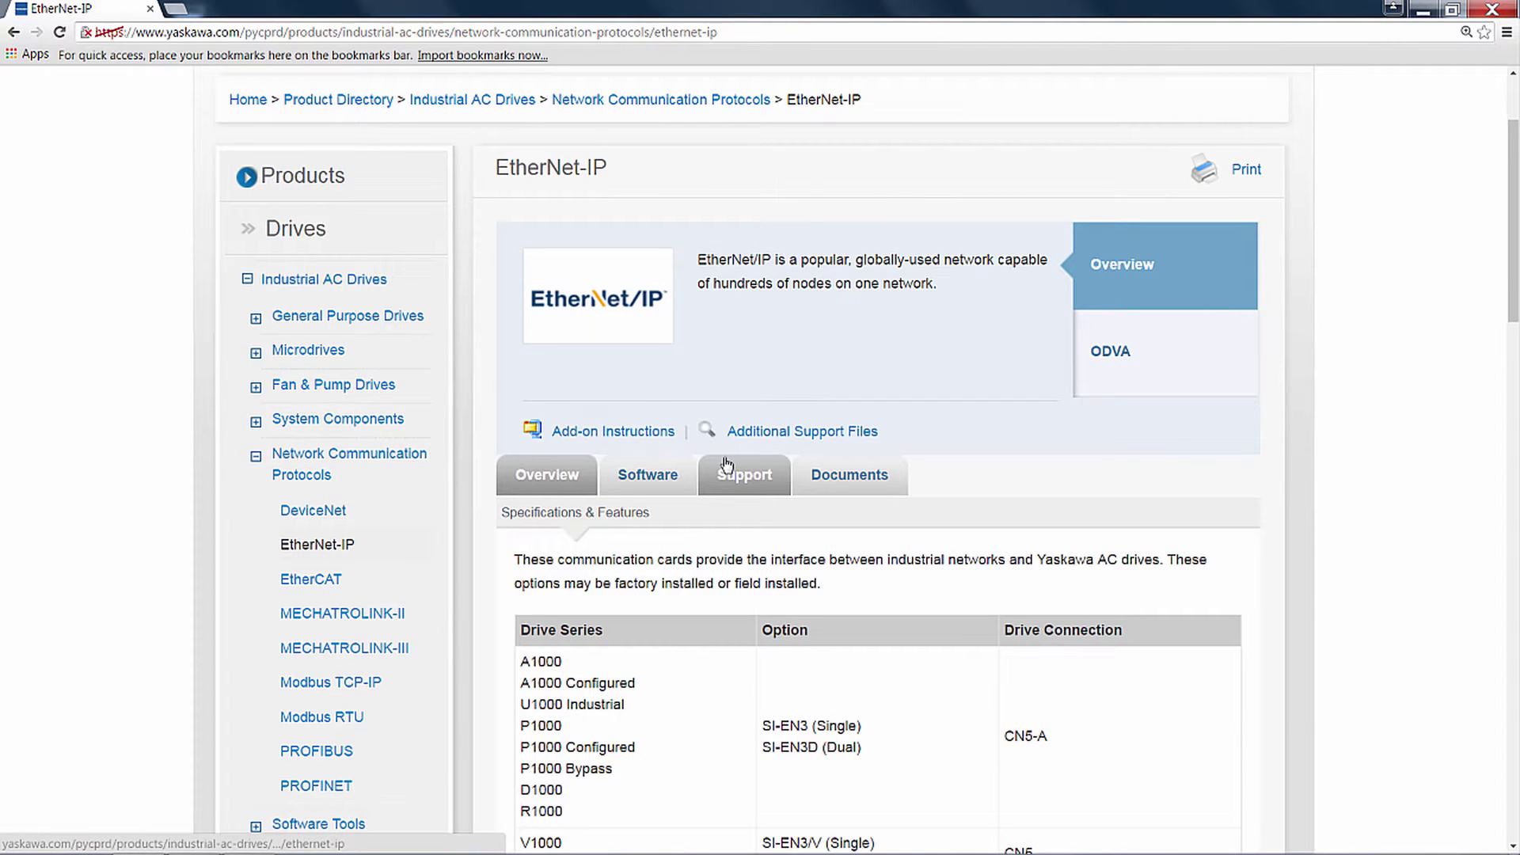
left_click(648, 480)
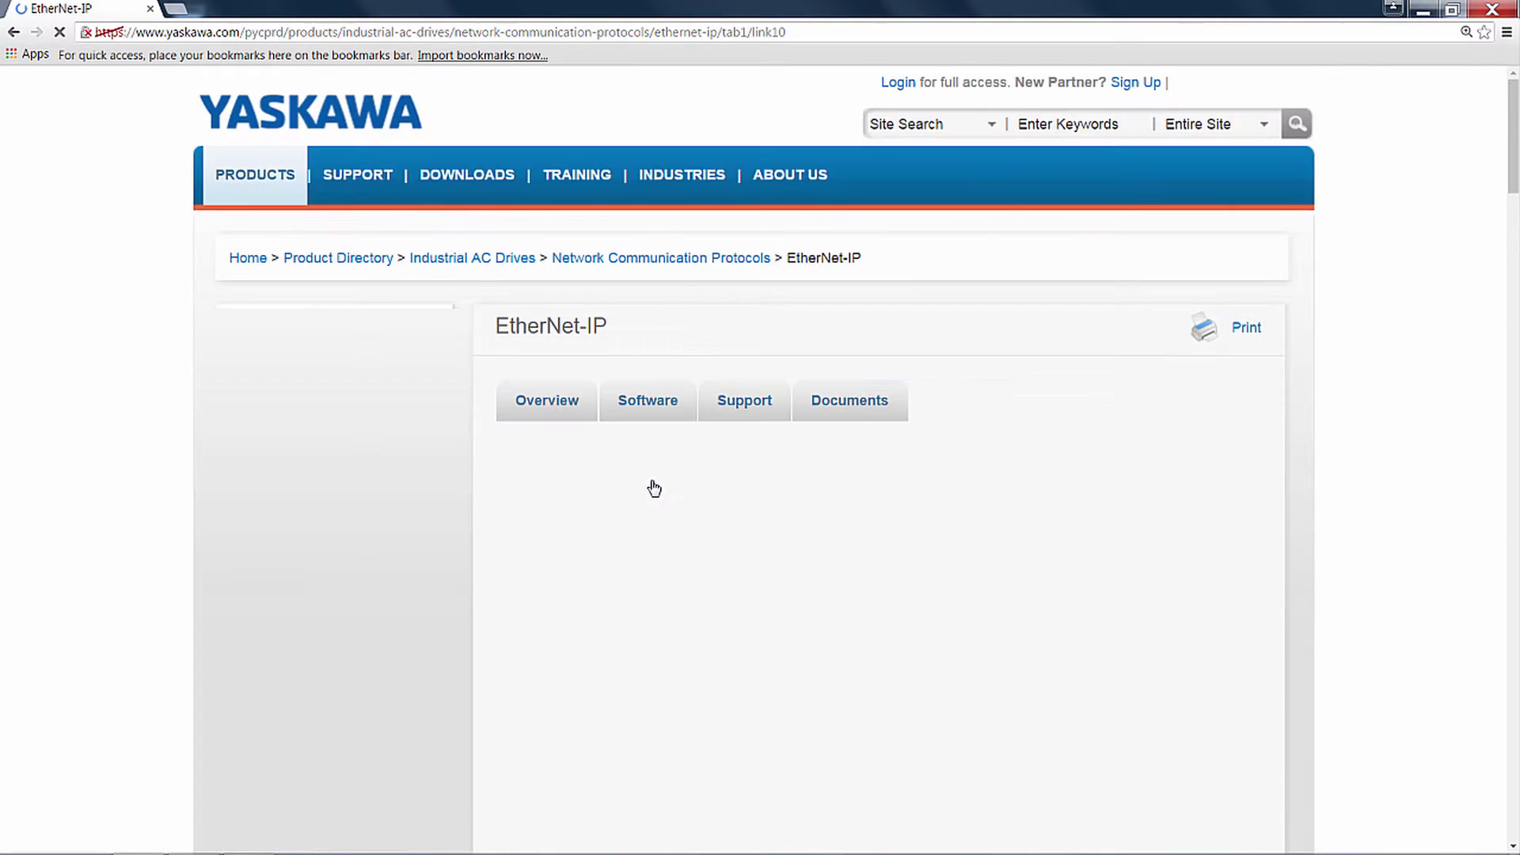
scroll(654, 489, "down", 2)
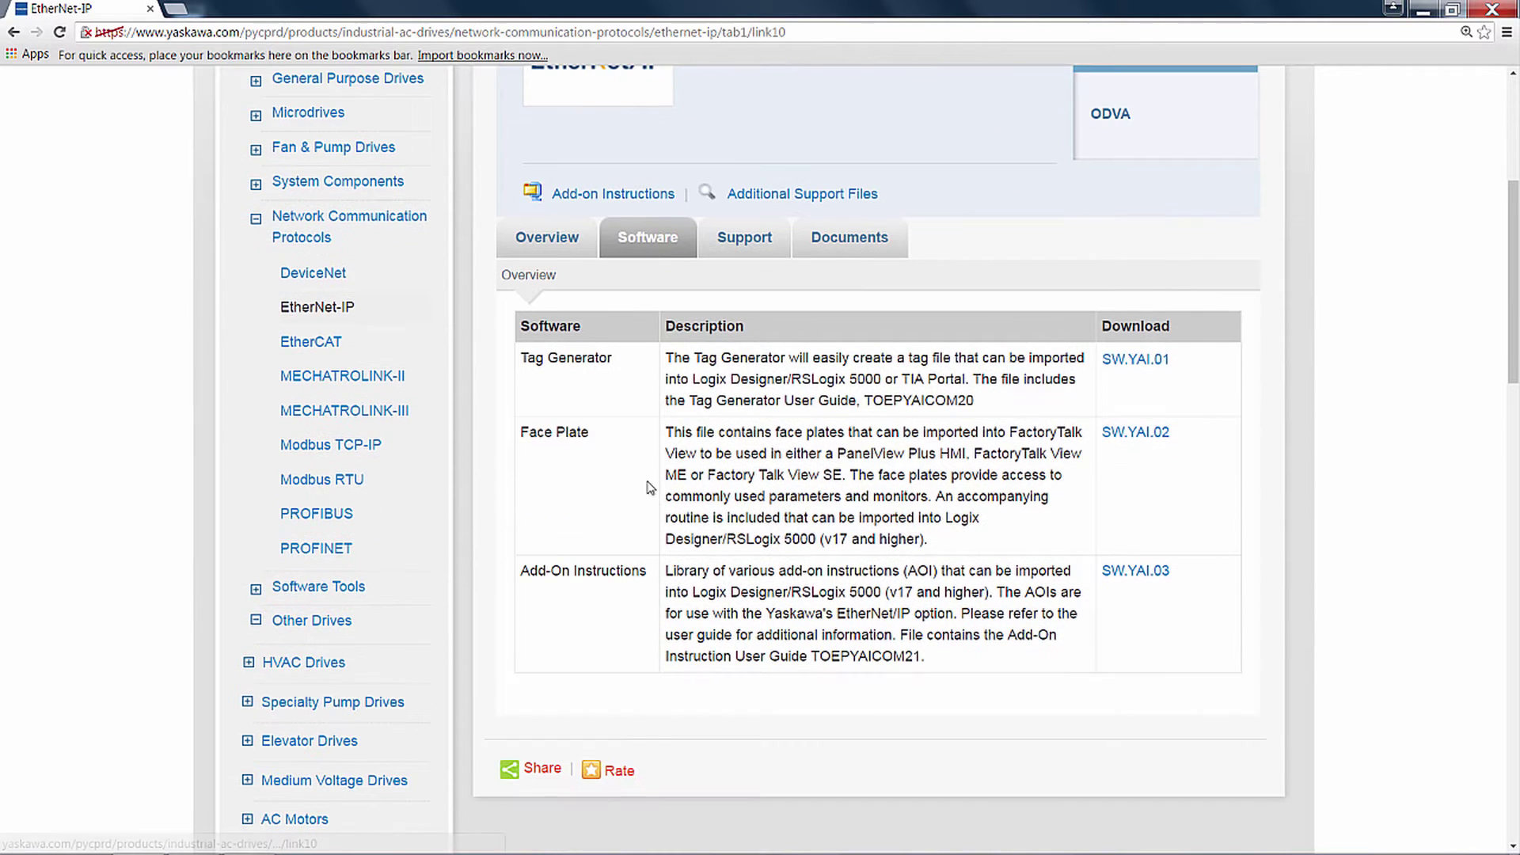
left_click(1134, 435)
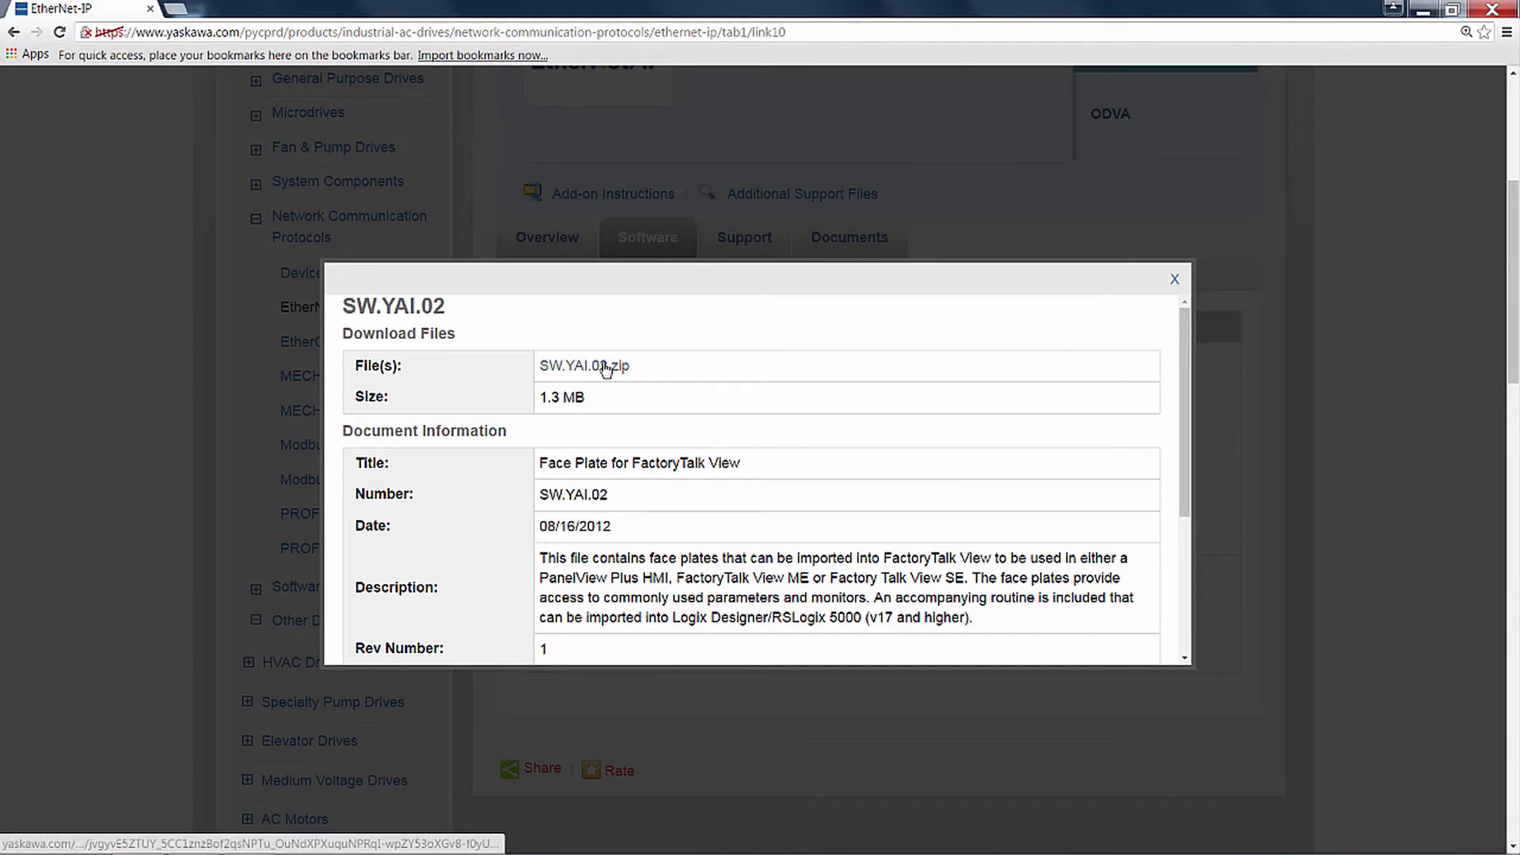
left_click(606, 369)
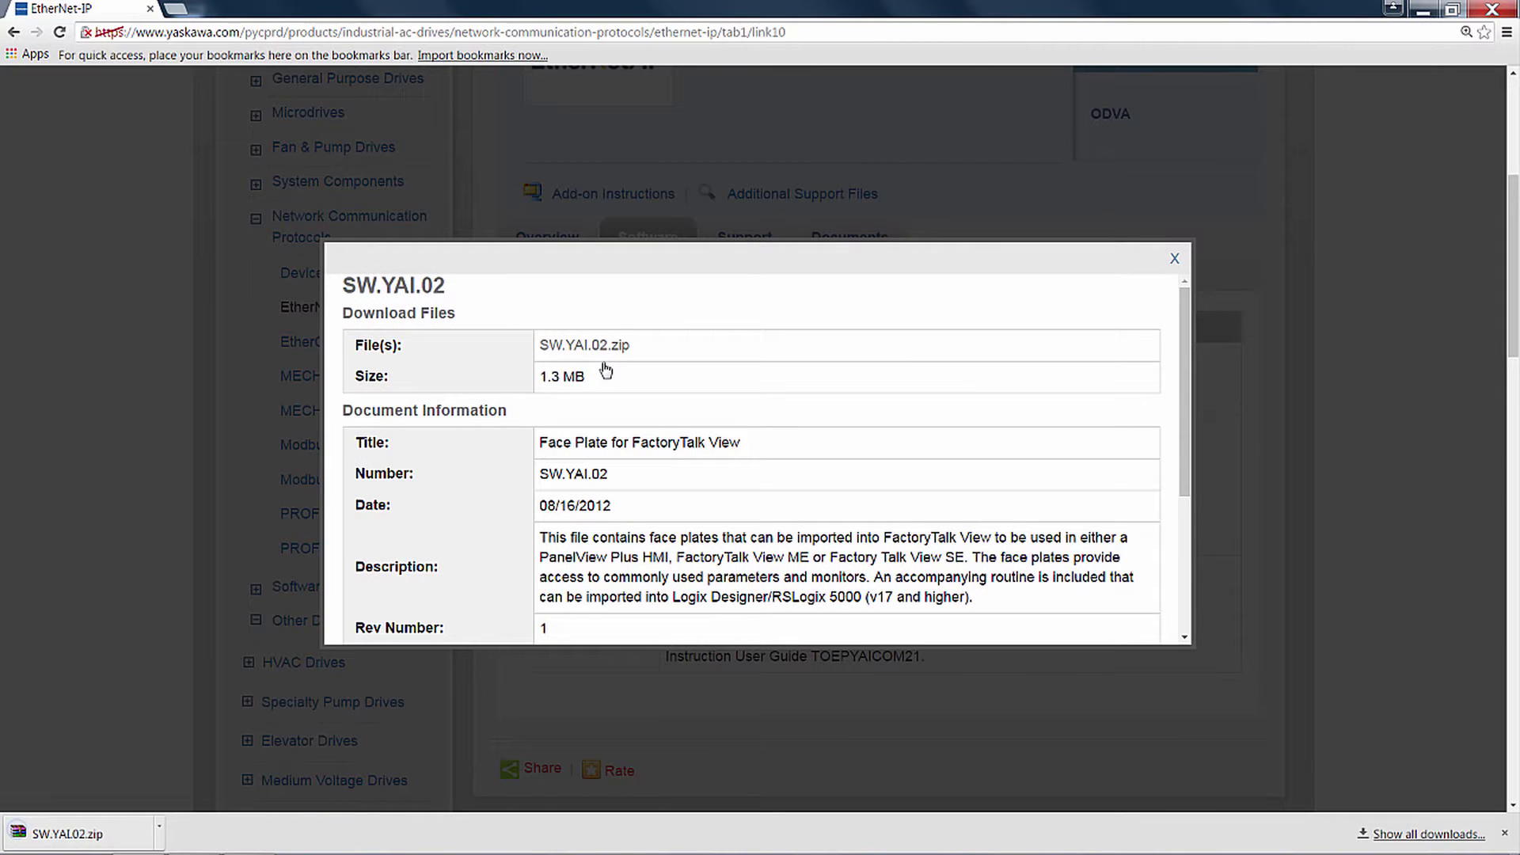
left_click(1171, 259)
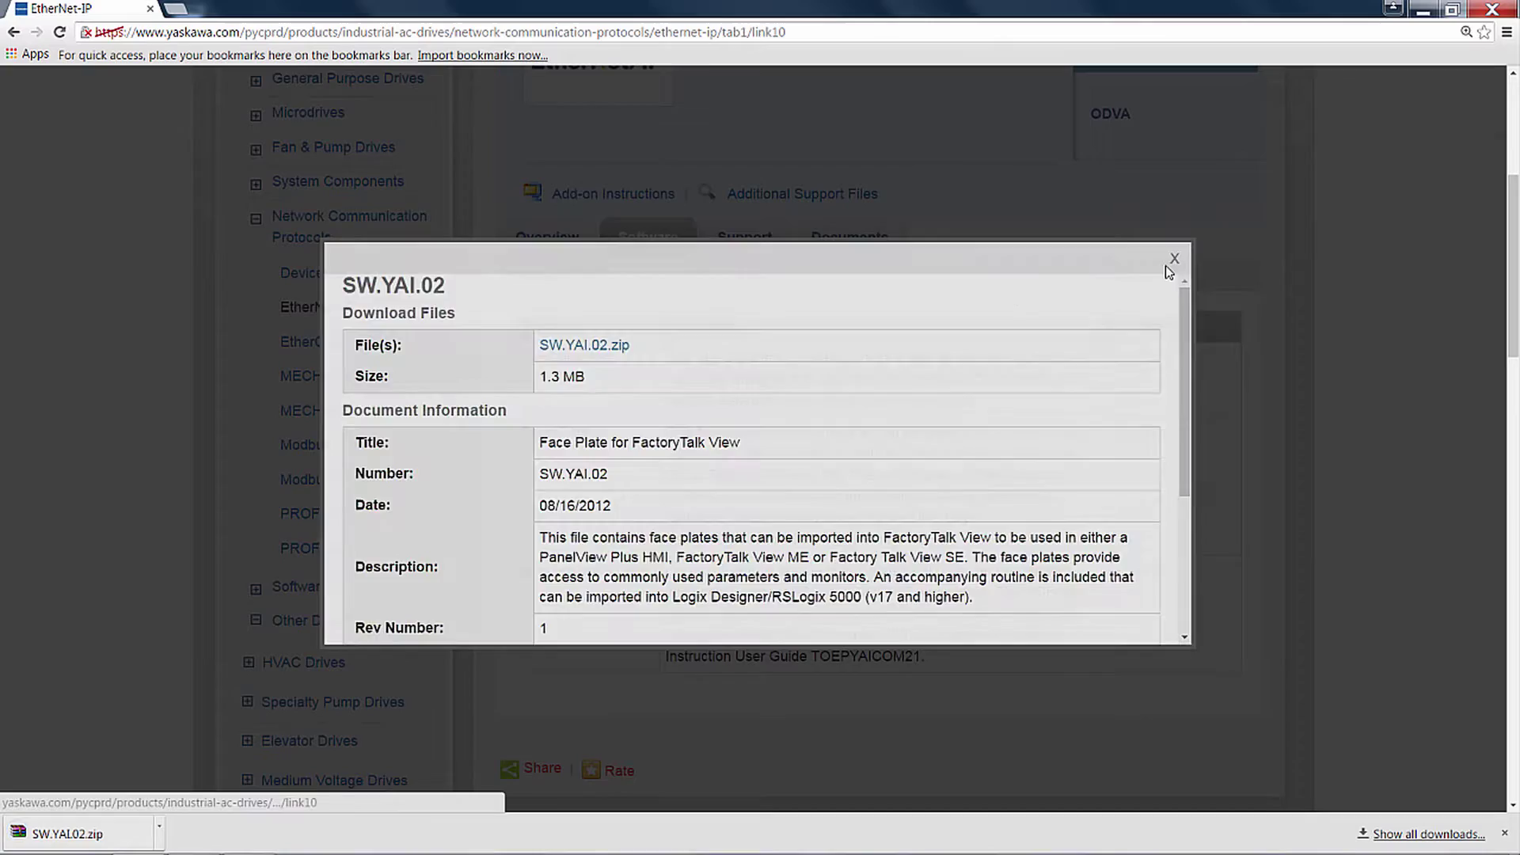
Open the downloaded SW.YAI.02.zip in WinRAR and extract its files
left_click(72, 834)
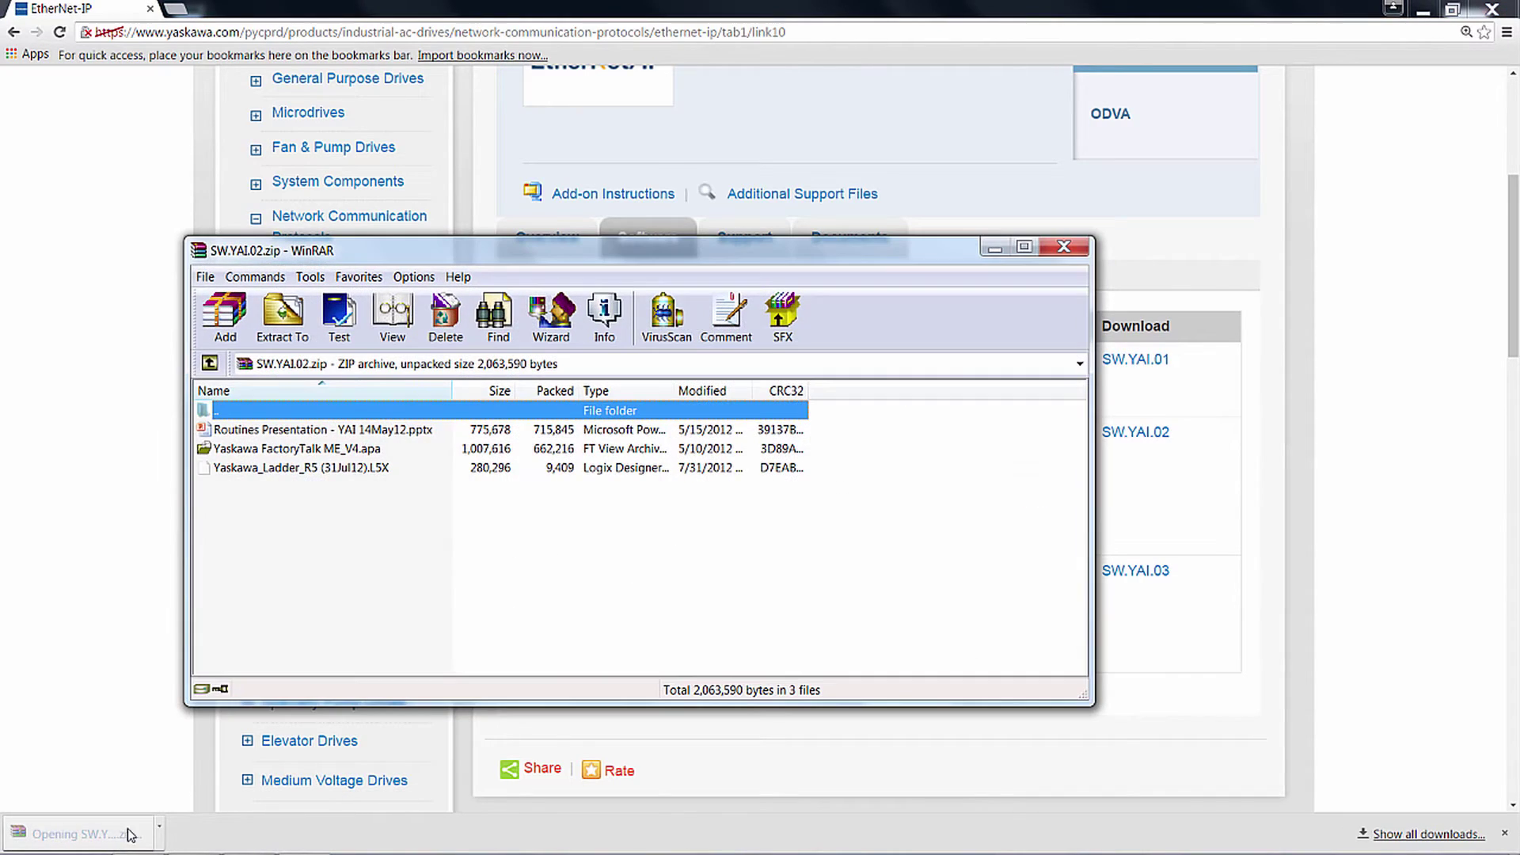
left_click(290, 333)
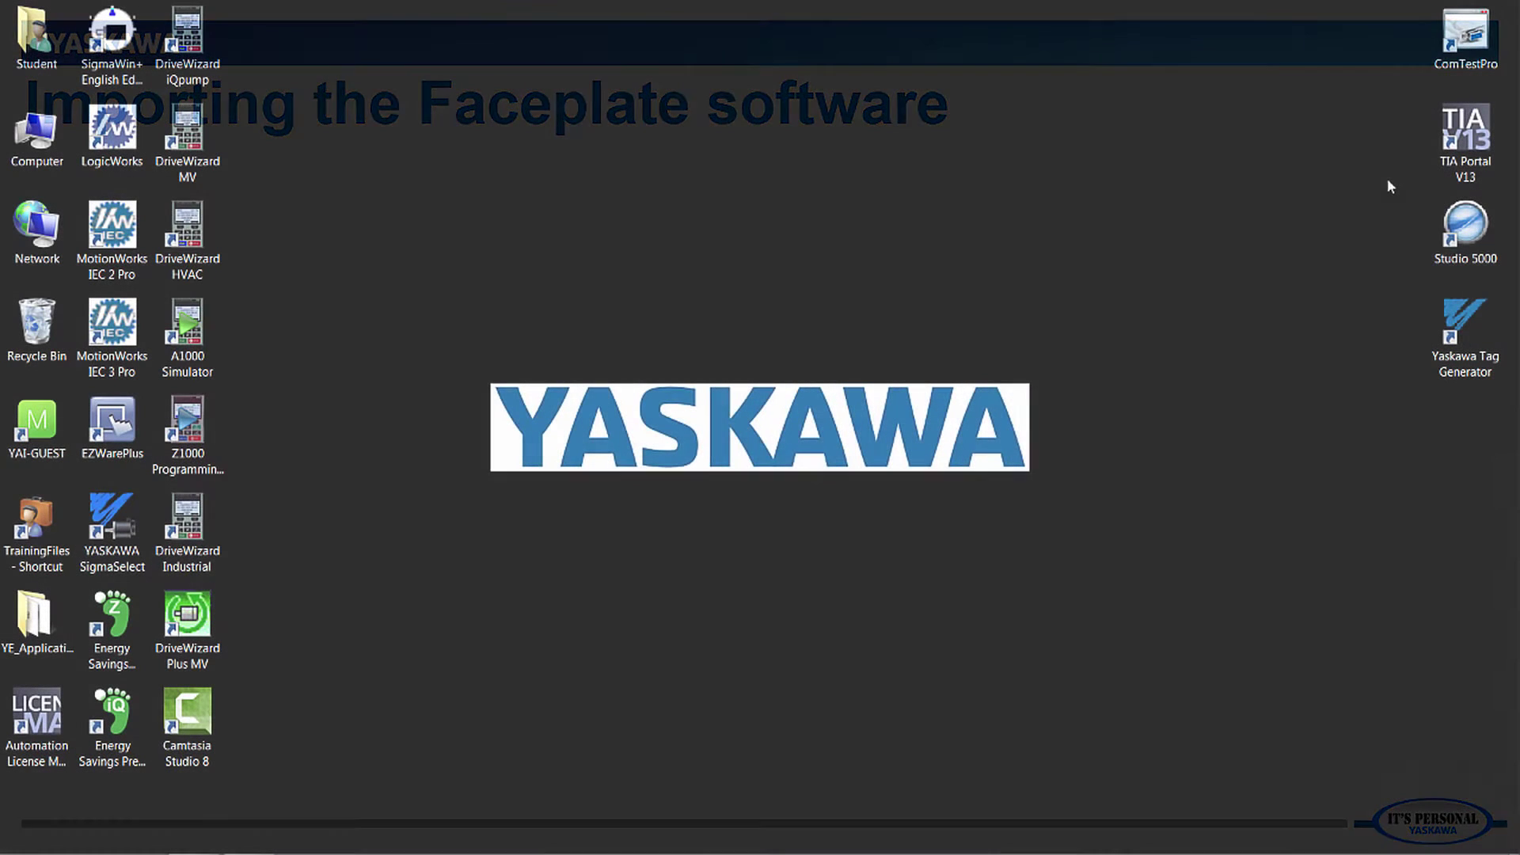
Open the A1000 project and import Yaskawa_Ladder_R5 (31Jul12).L5X into MainTask
double_click(1466, 226)
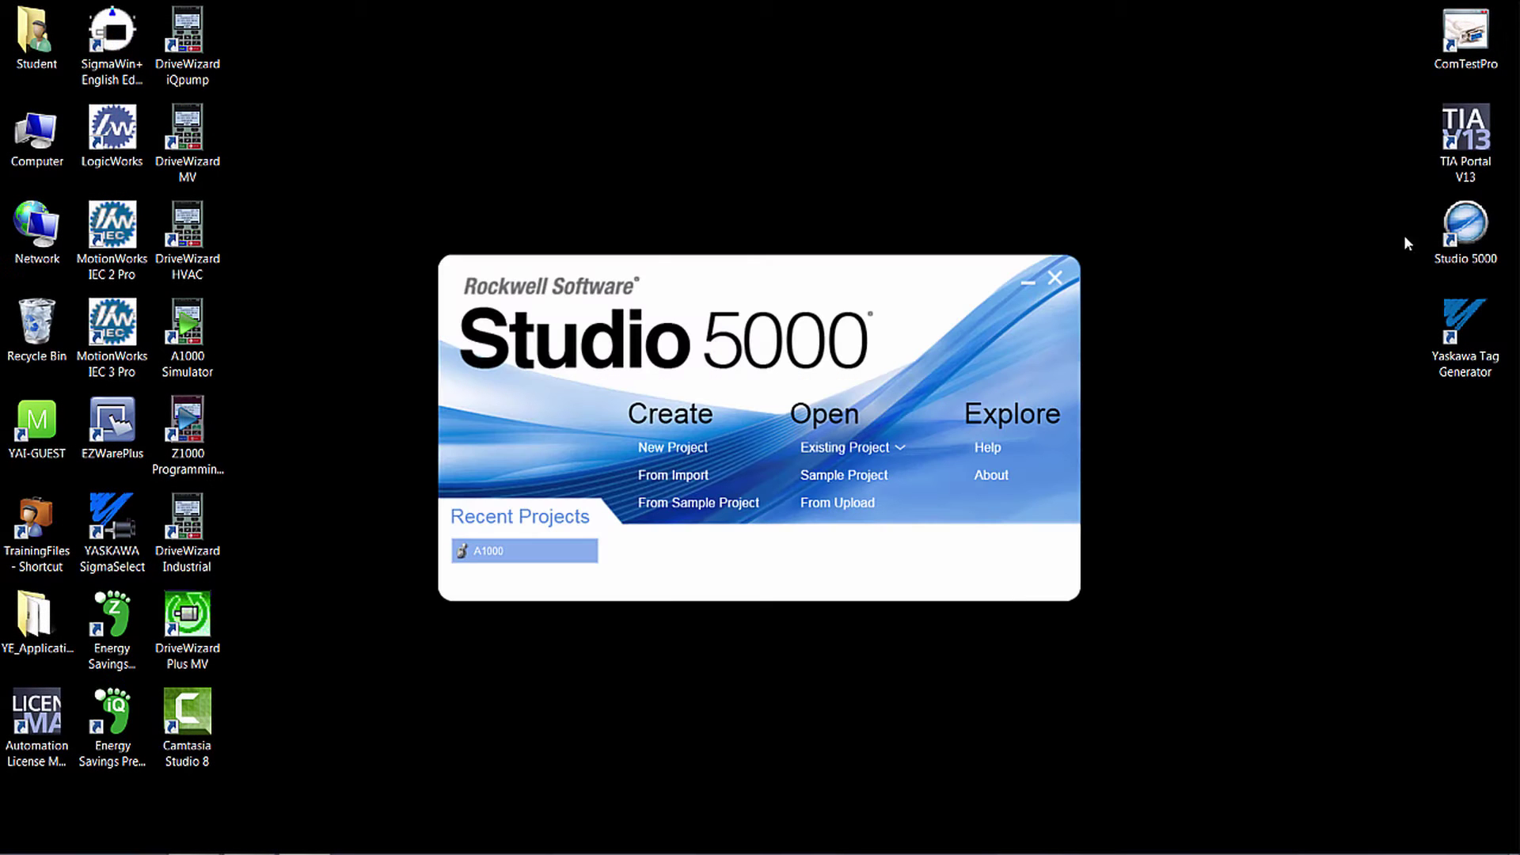
left_click(484, 556)
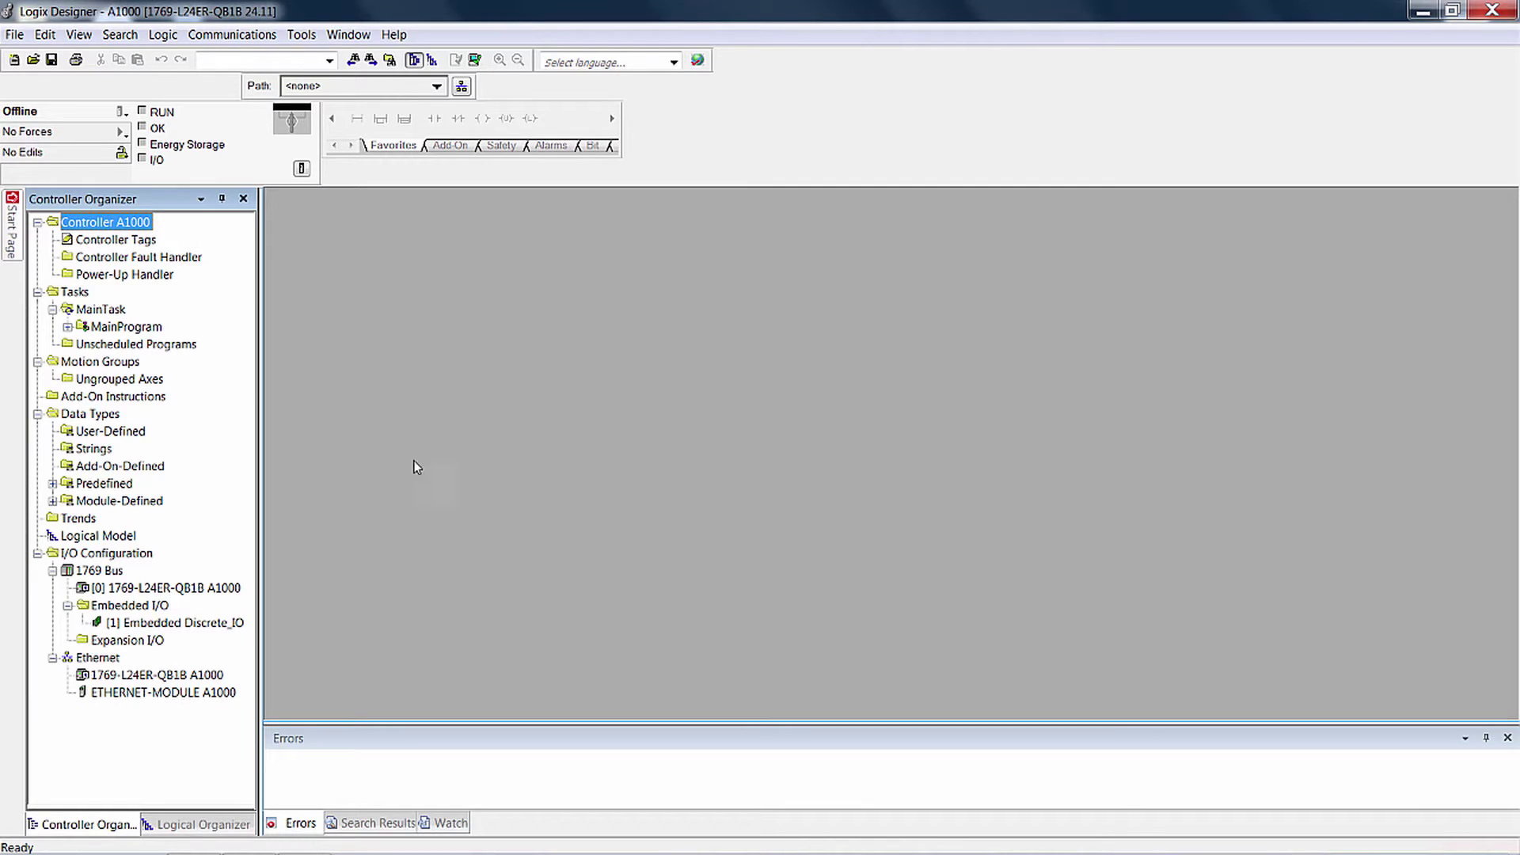
left_click(108, 313)
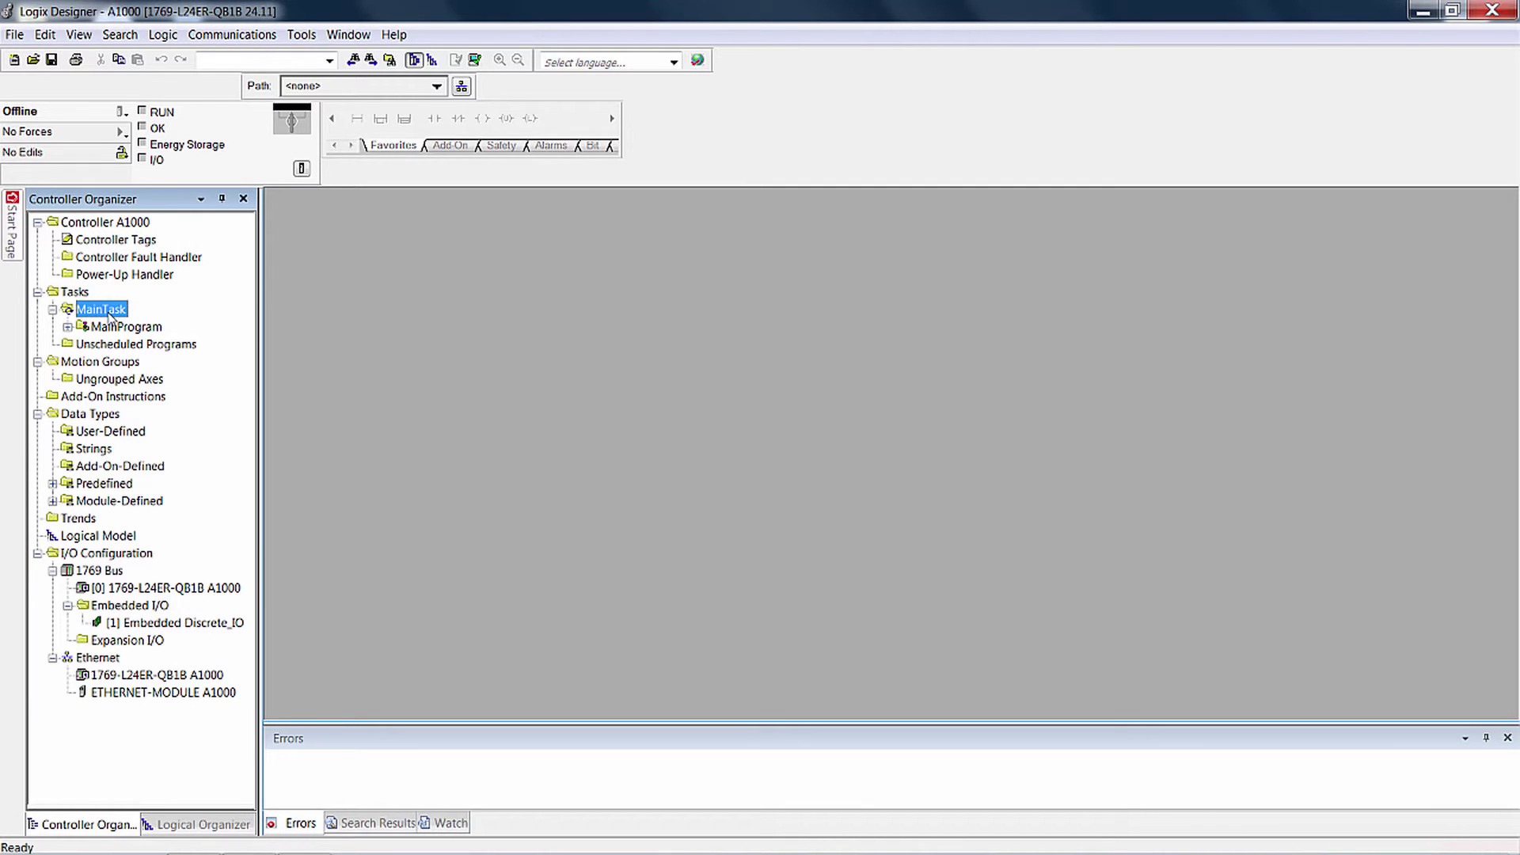
right_click(108, 315)
mouse_move(202, 325)
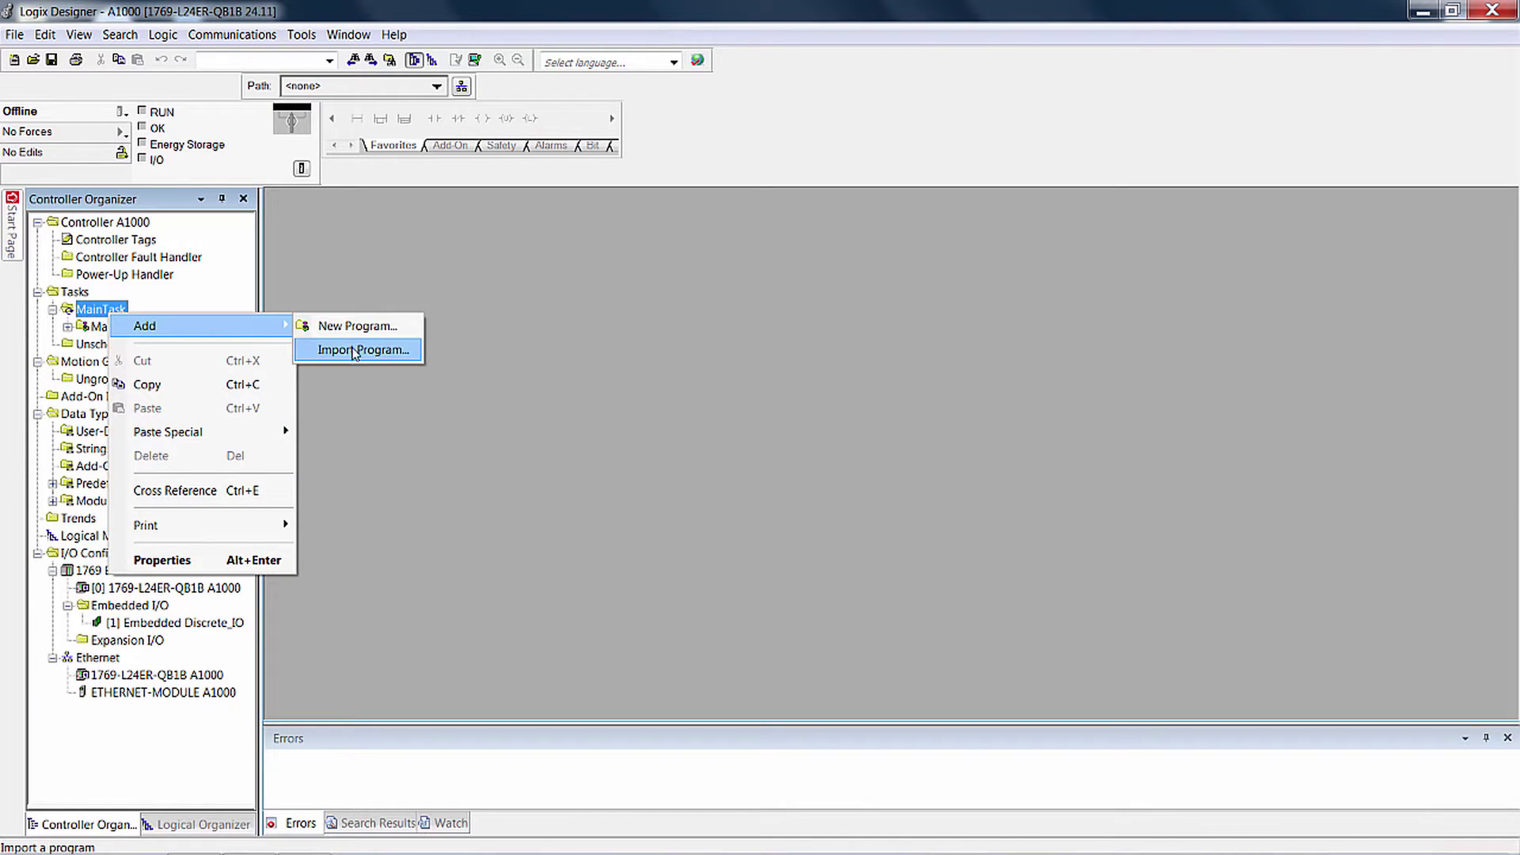
left_click(355, 351)
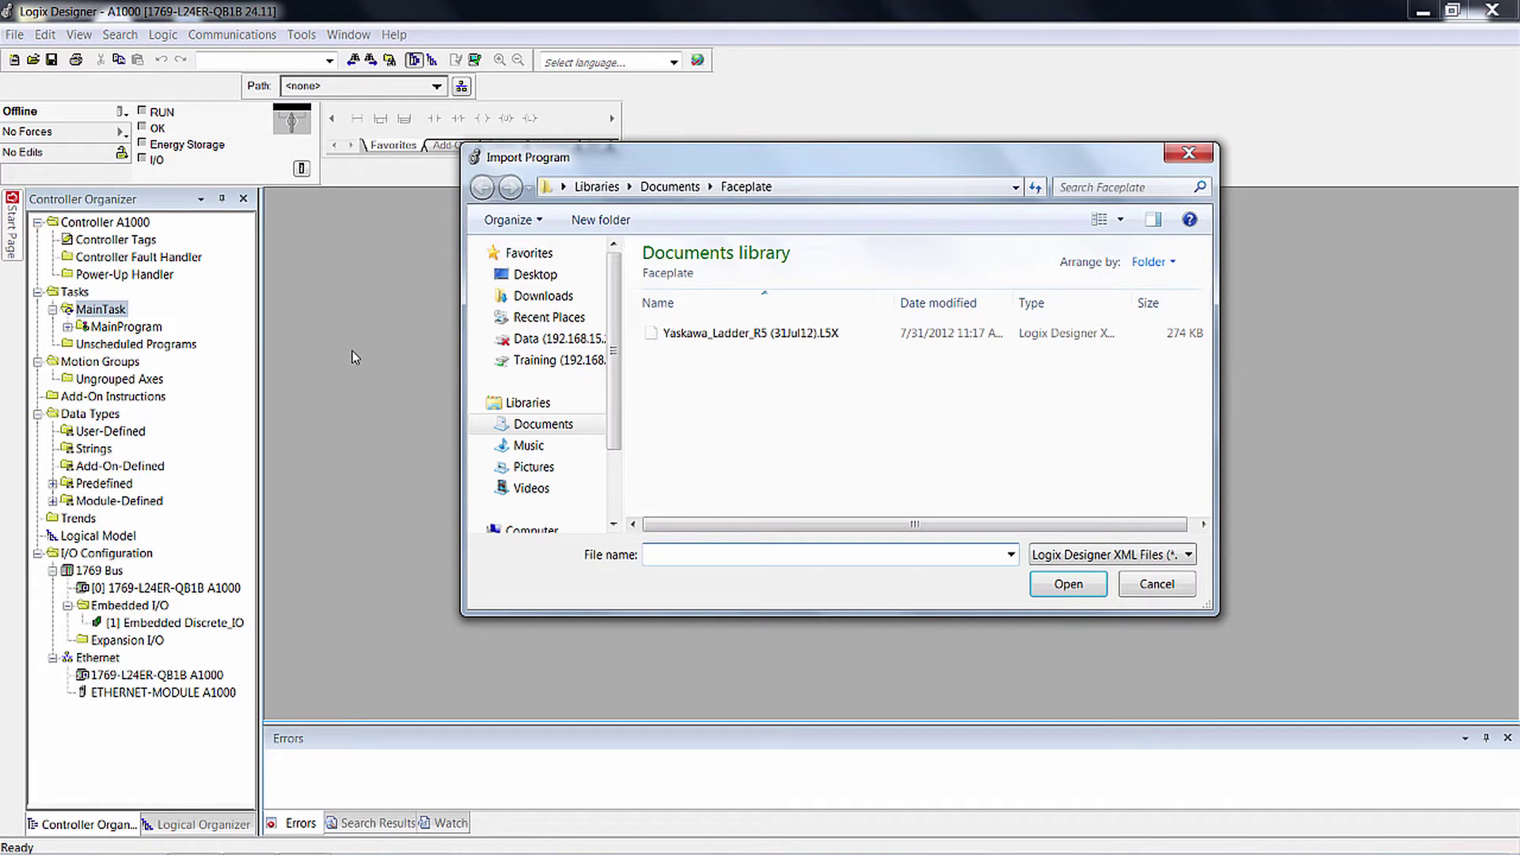
left_click(792, 340)
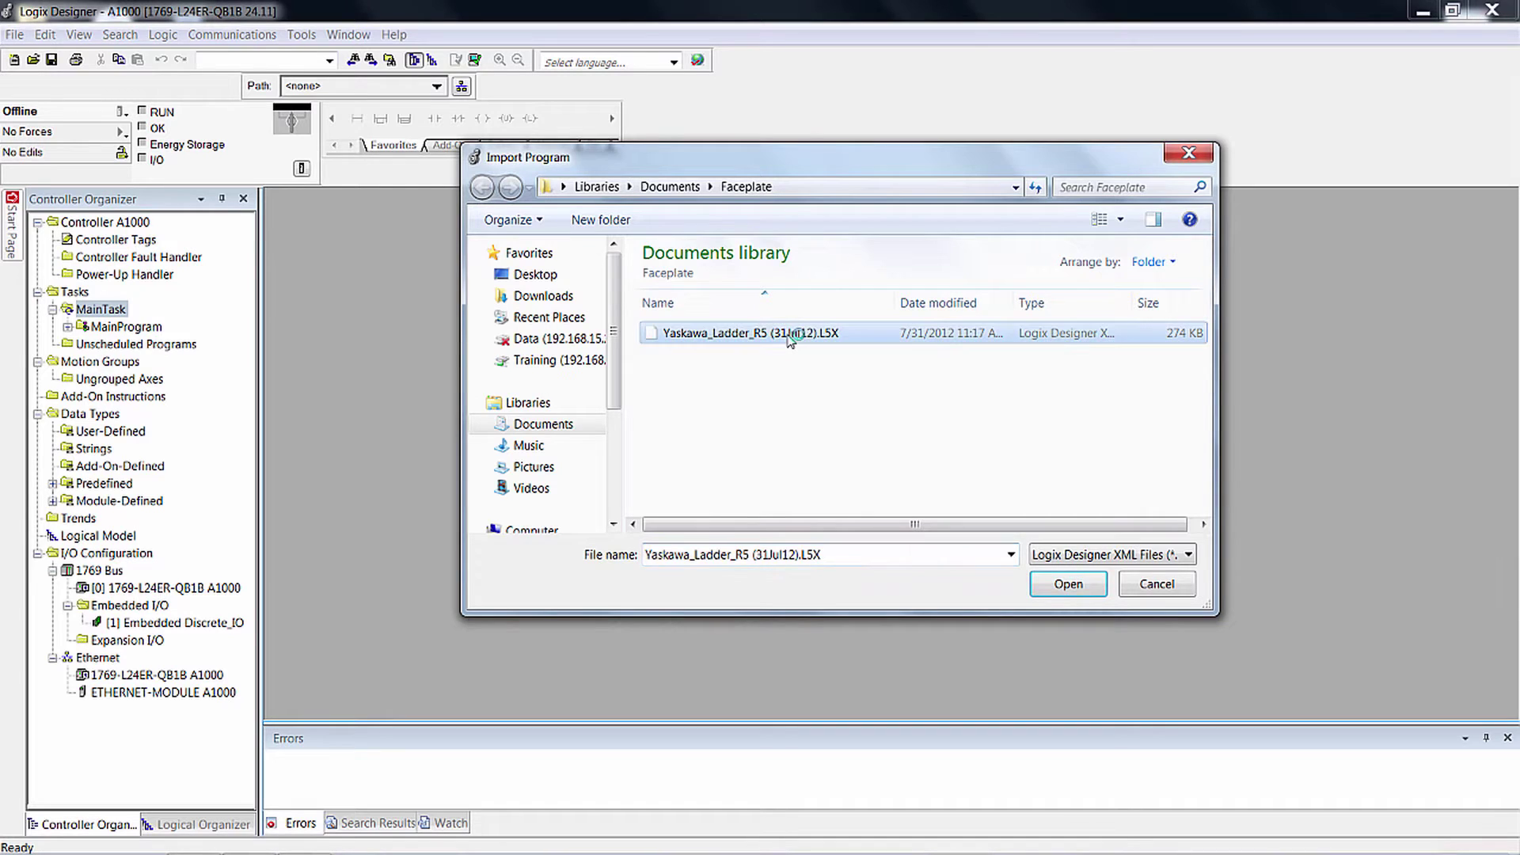
left_click(1086, 586)
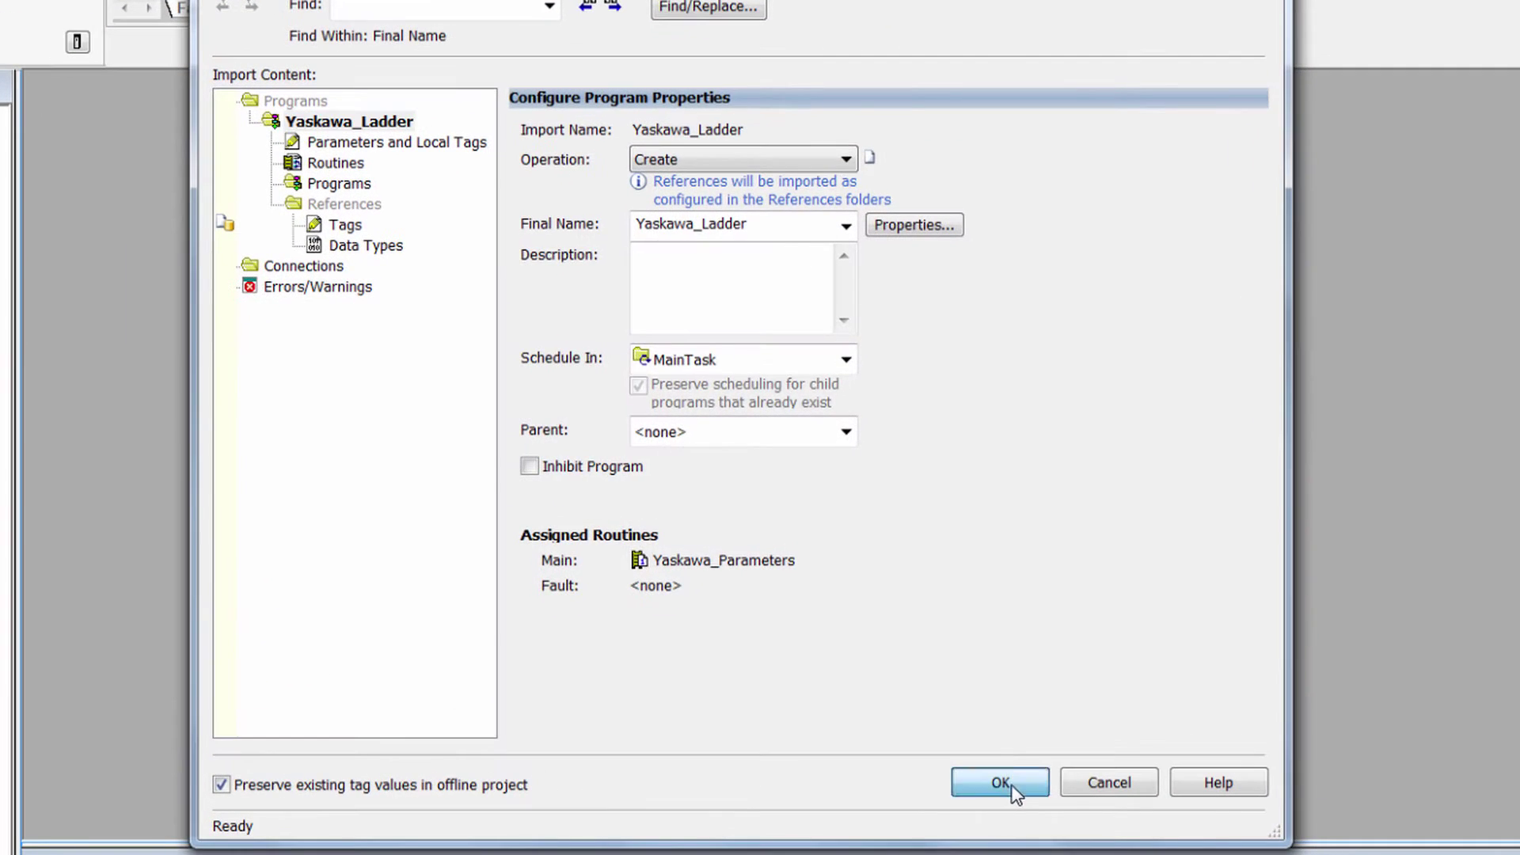
Accept the Yaskawa_Ladder import configuration with Finalize All Edits In Program selected
left_click(1001, 786)
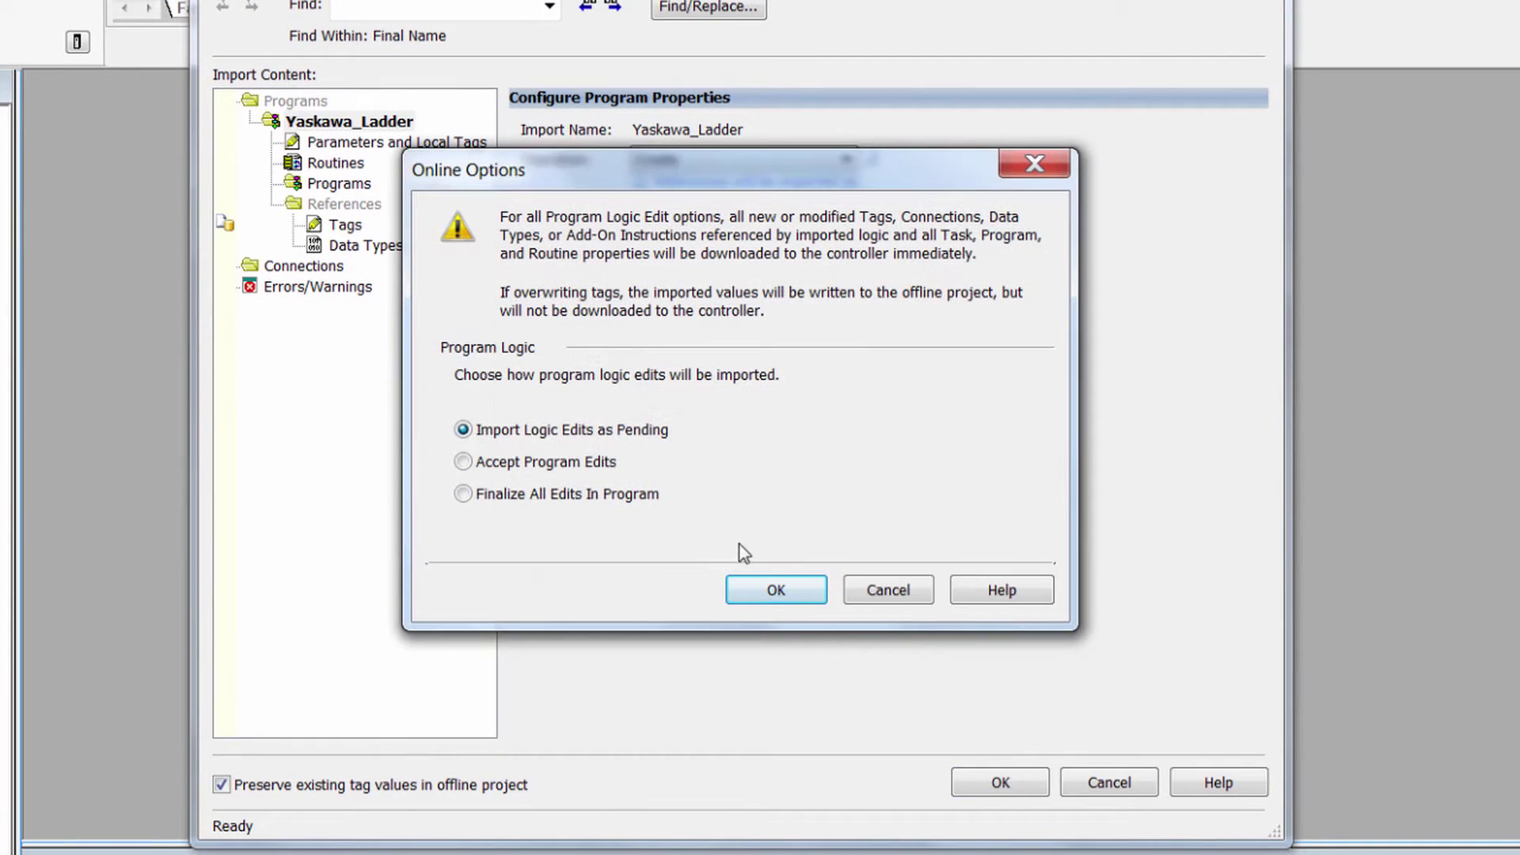
left_click(596, 498)
left_click(774, 590)
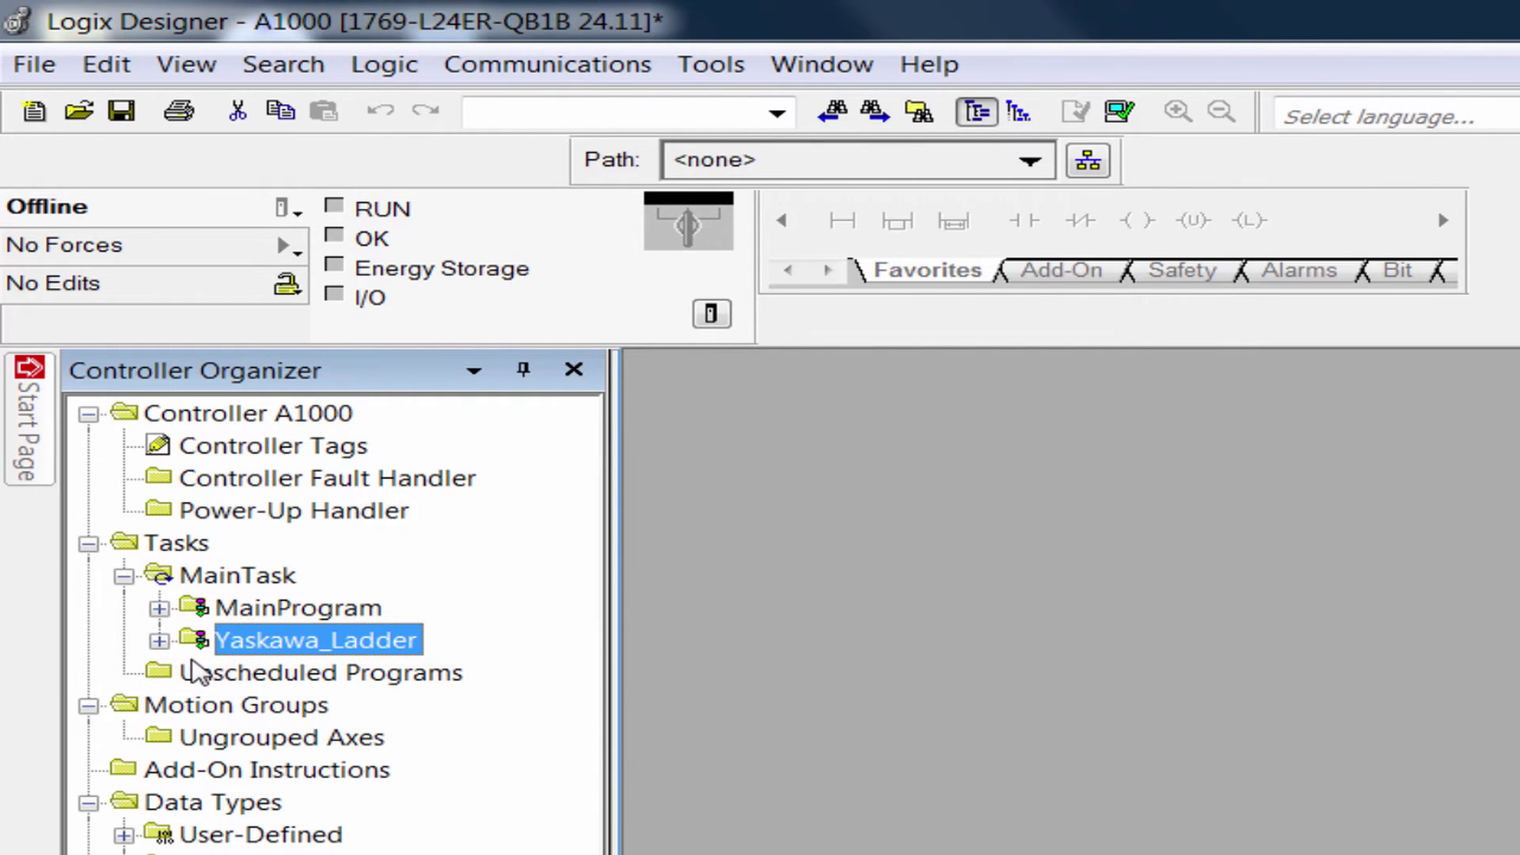
Expand Yaskawa_Ladder and open its Yaskawa_Parameters and Yaskawa_Monitor routines
left_click(159, 640)
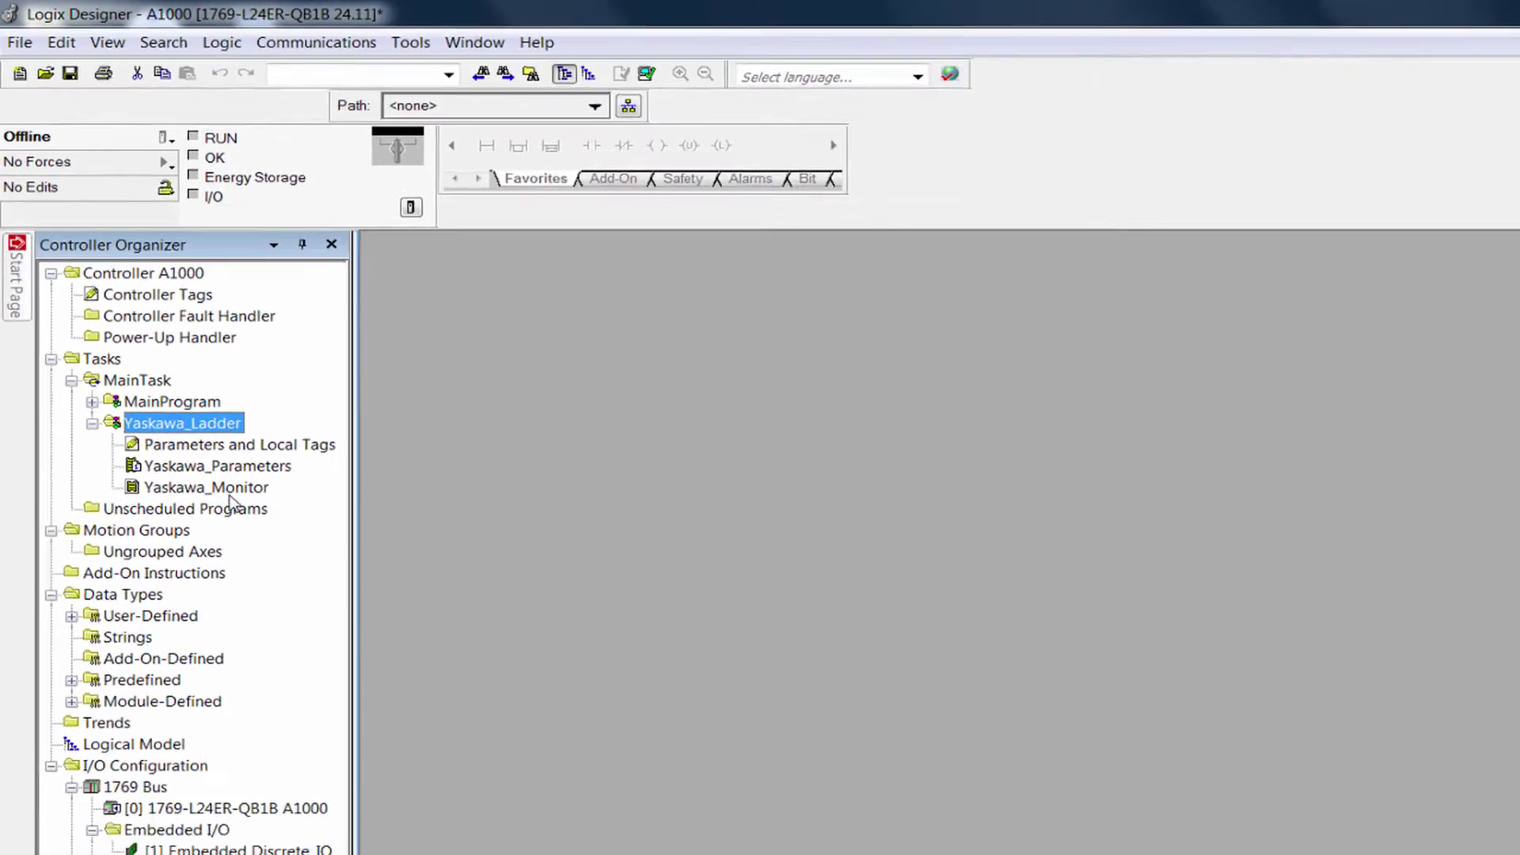
double_click(155, 380)
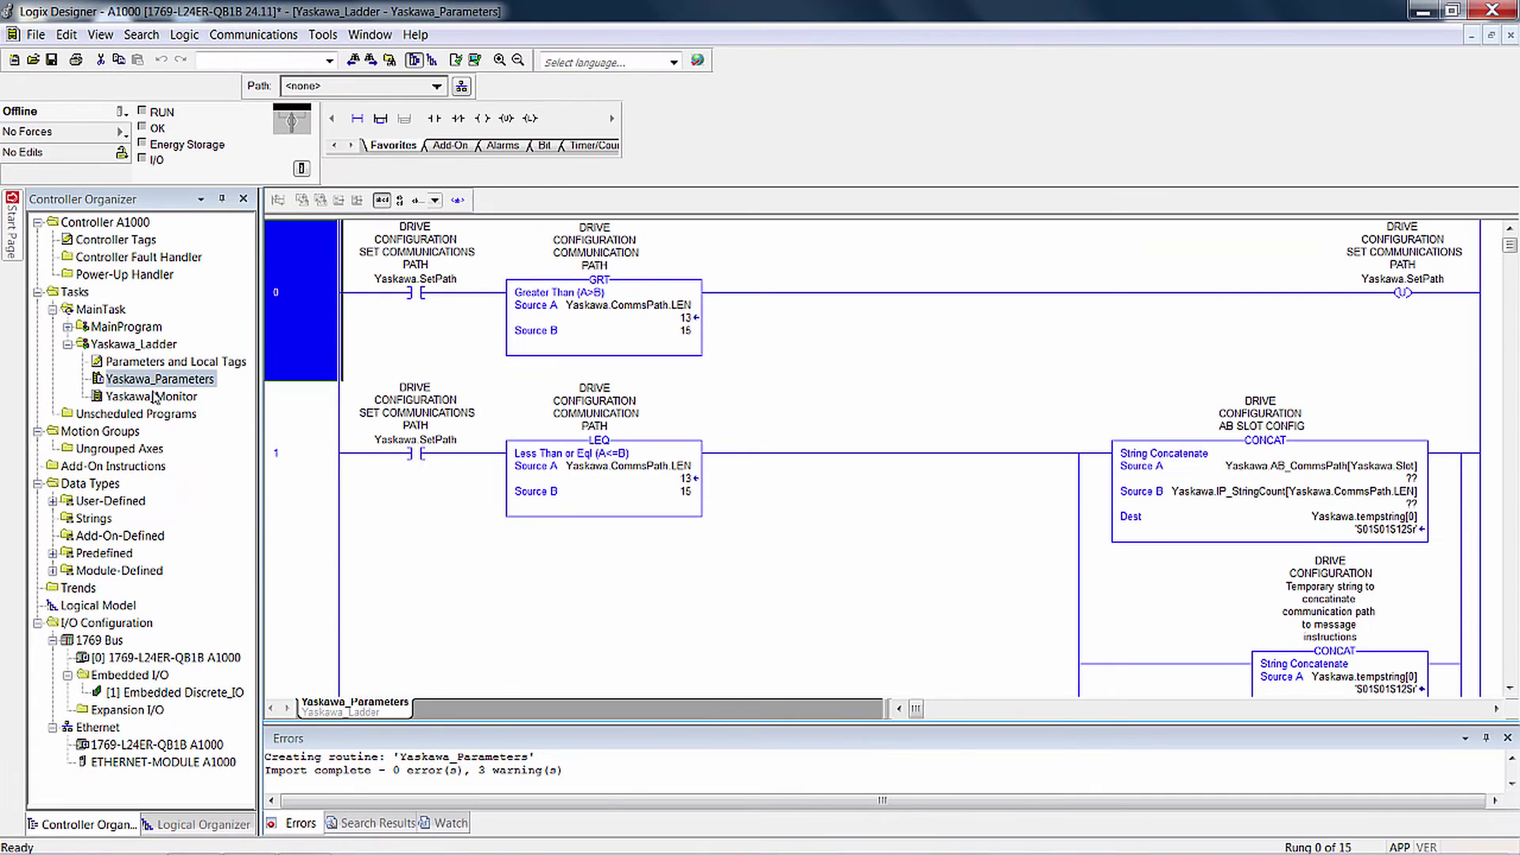
double_click(152, 397)
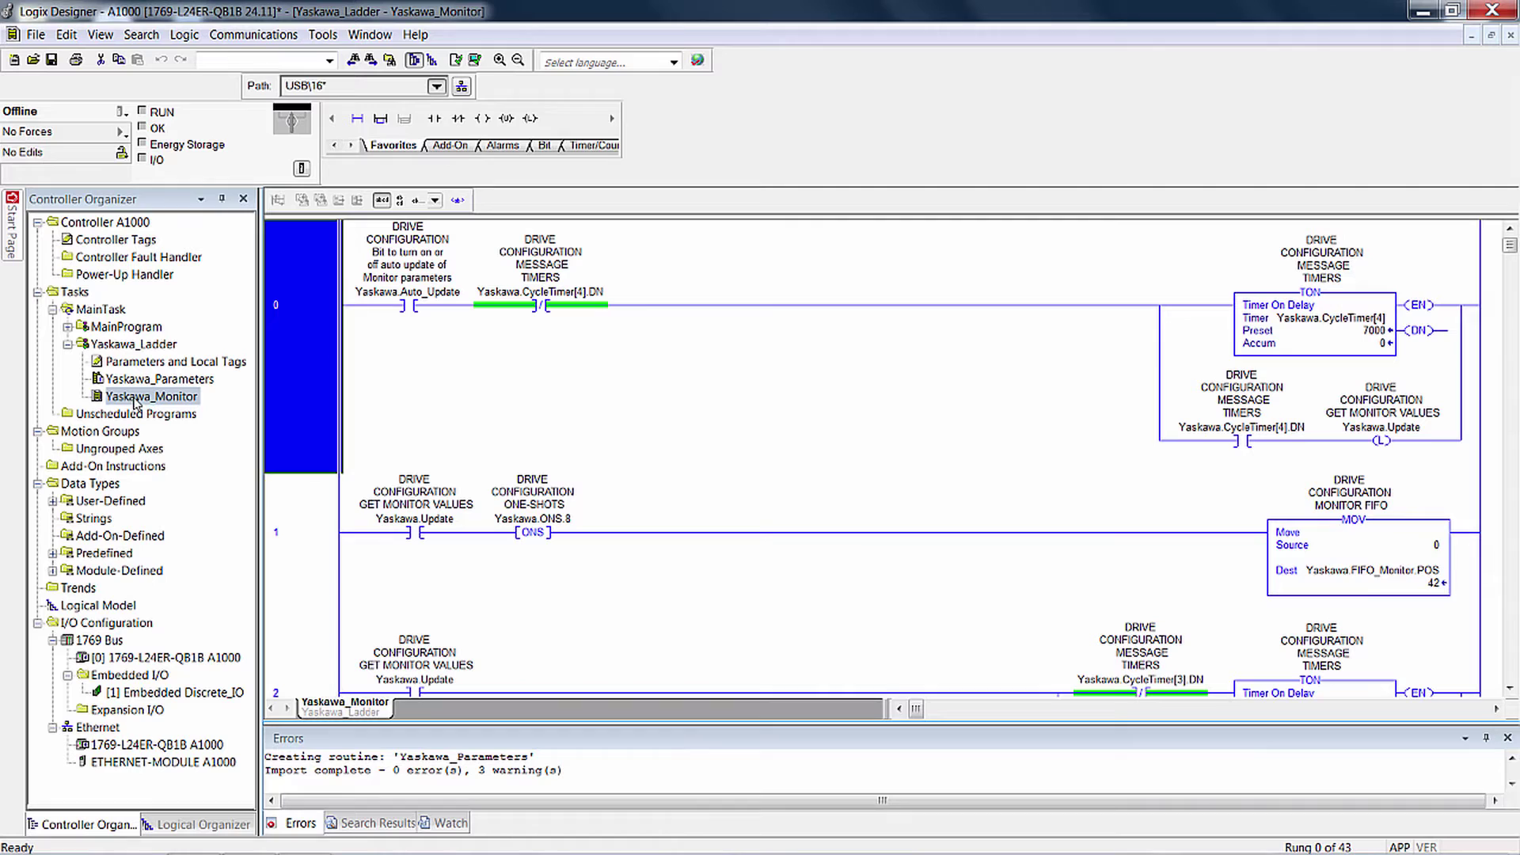
Download the A1000 project to the controller
left_click(289, 44)
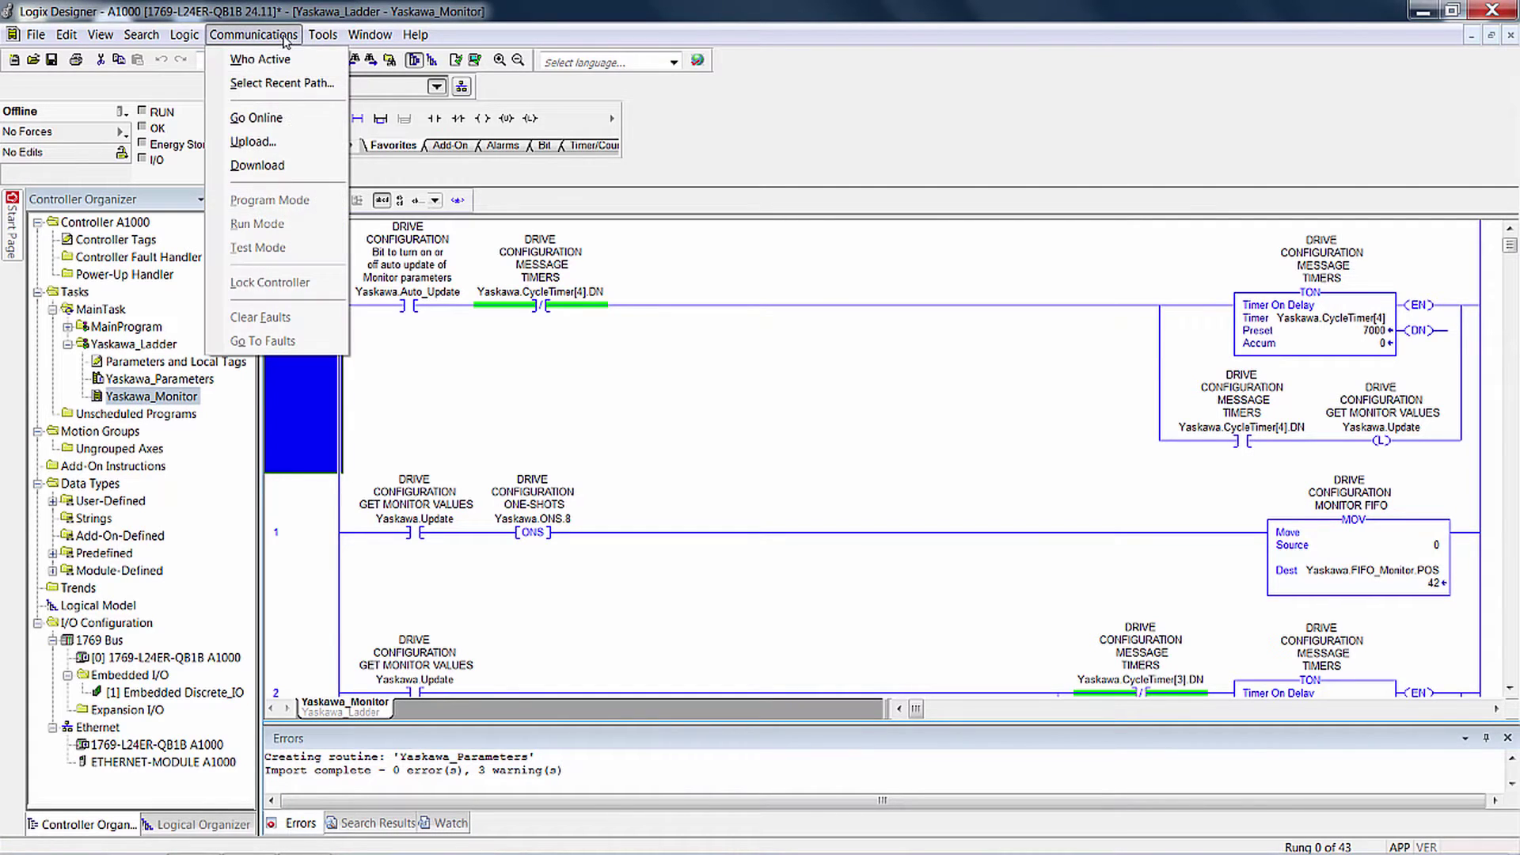
left_click(257, 167)
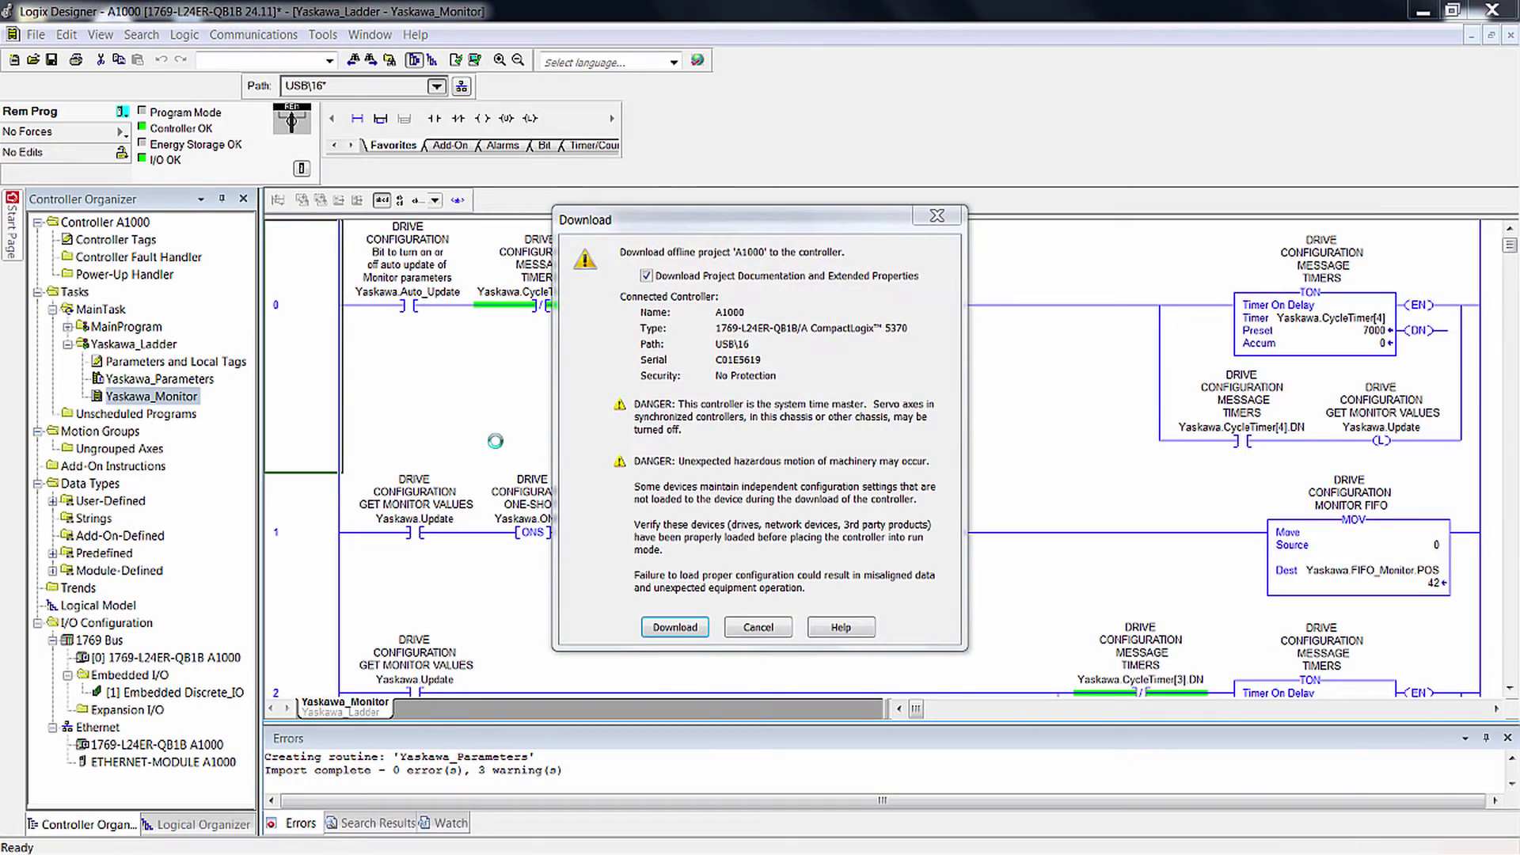
left_click(673, 628)
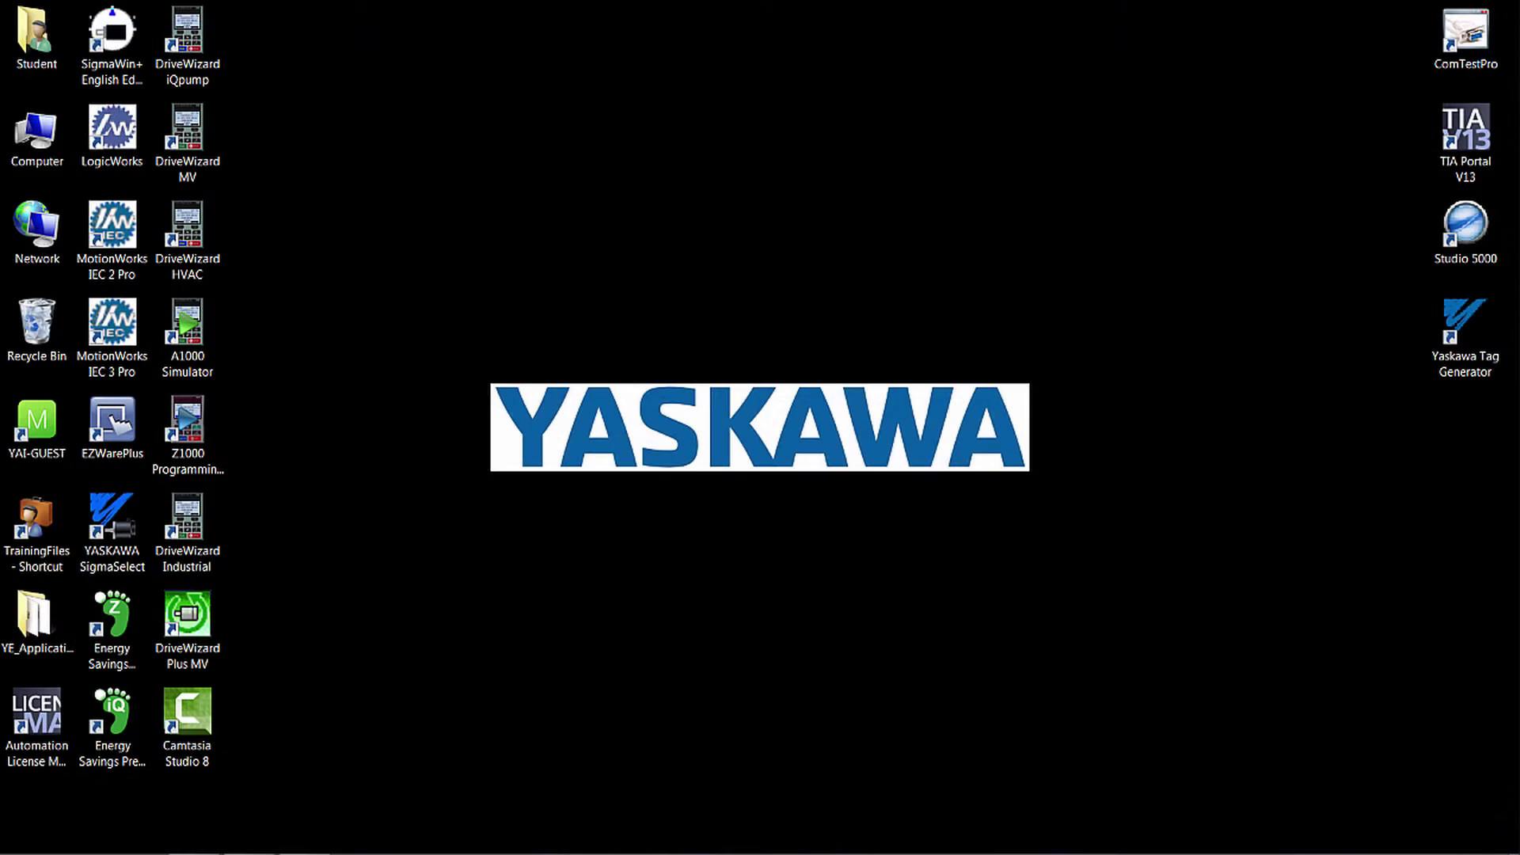
Launch FactoryTalk View Studio and begin an application restore in Application Manager
left_click(26, 837)
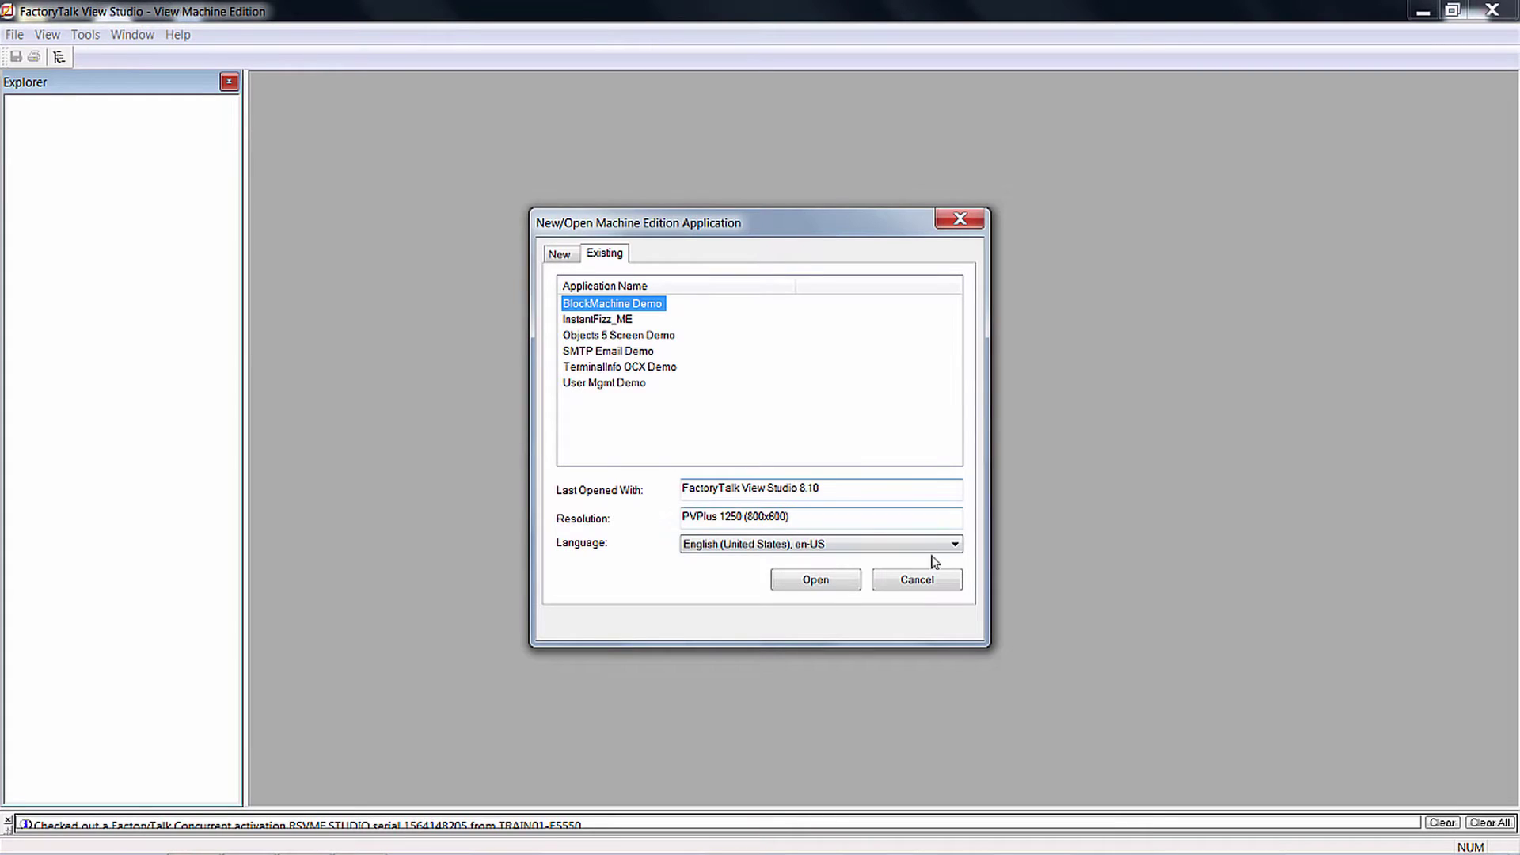
left_click(945, 577)
left_click(154, 35)
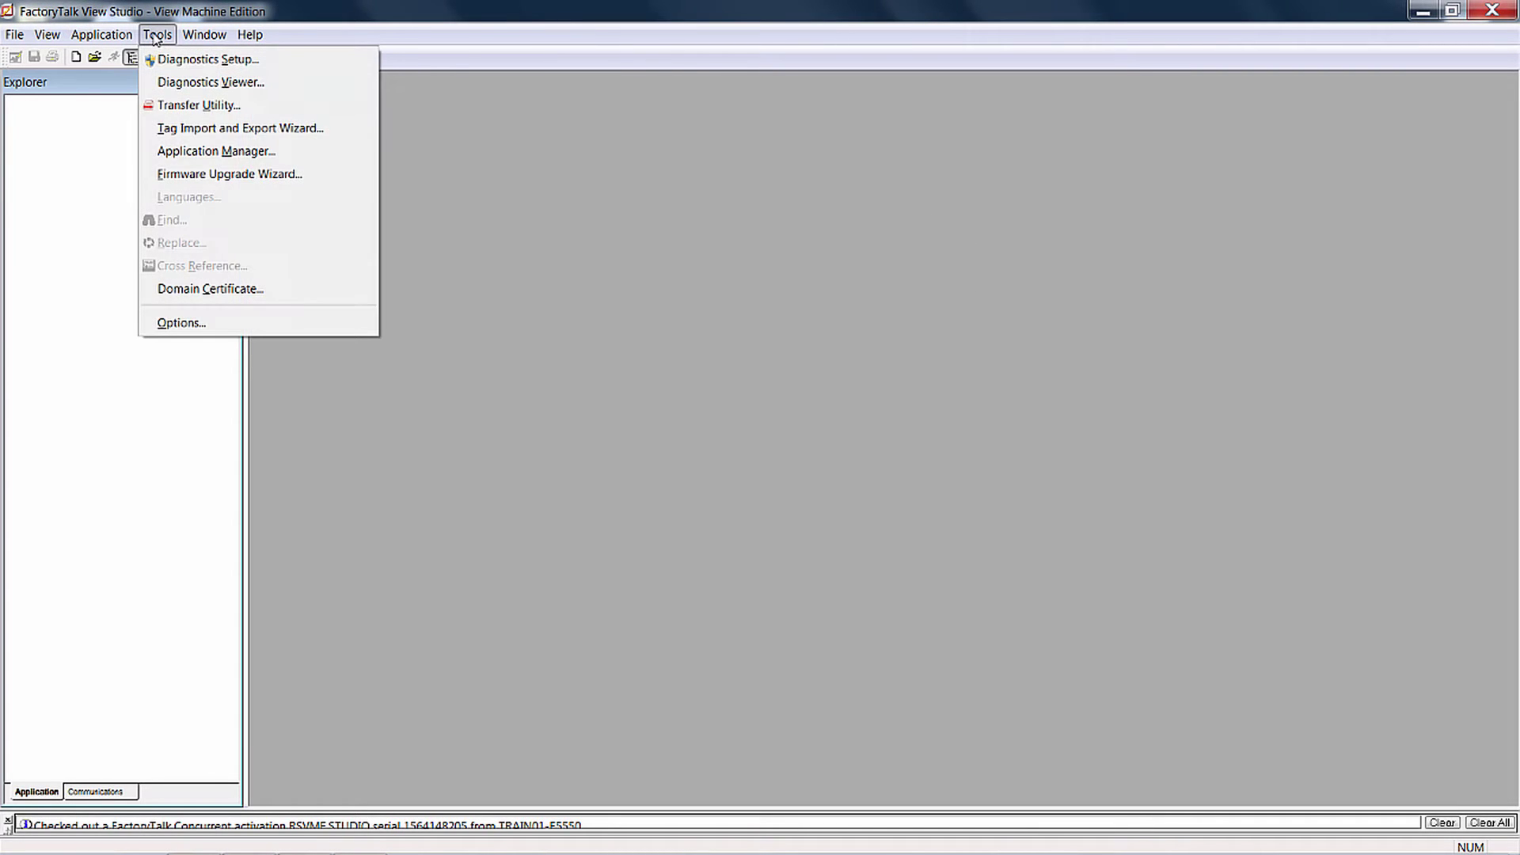
left_click(186, 153)
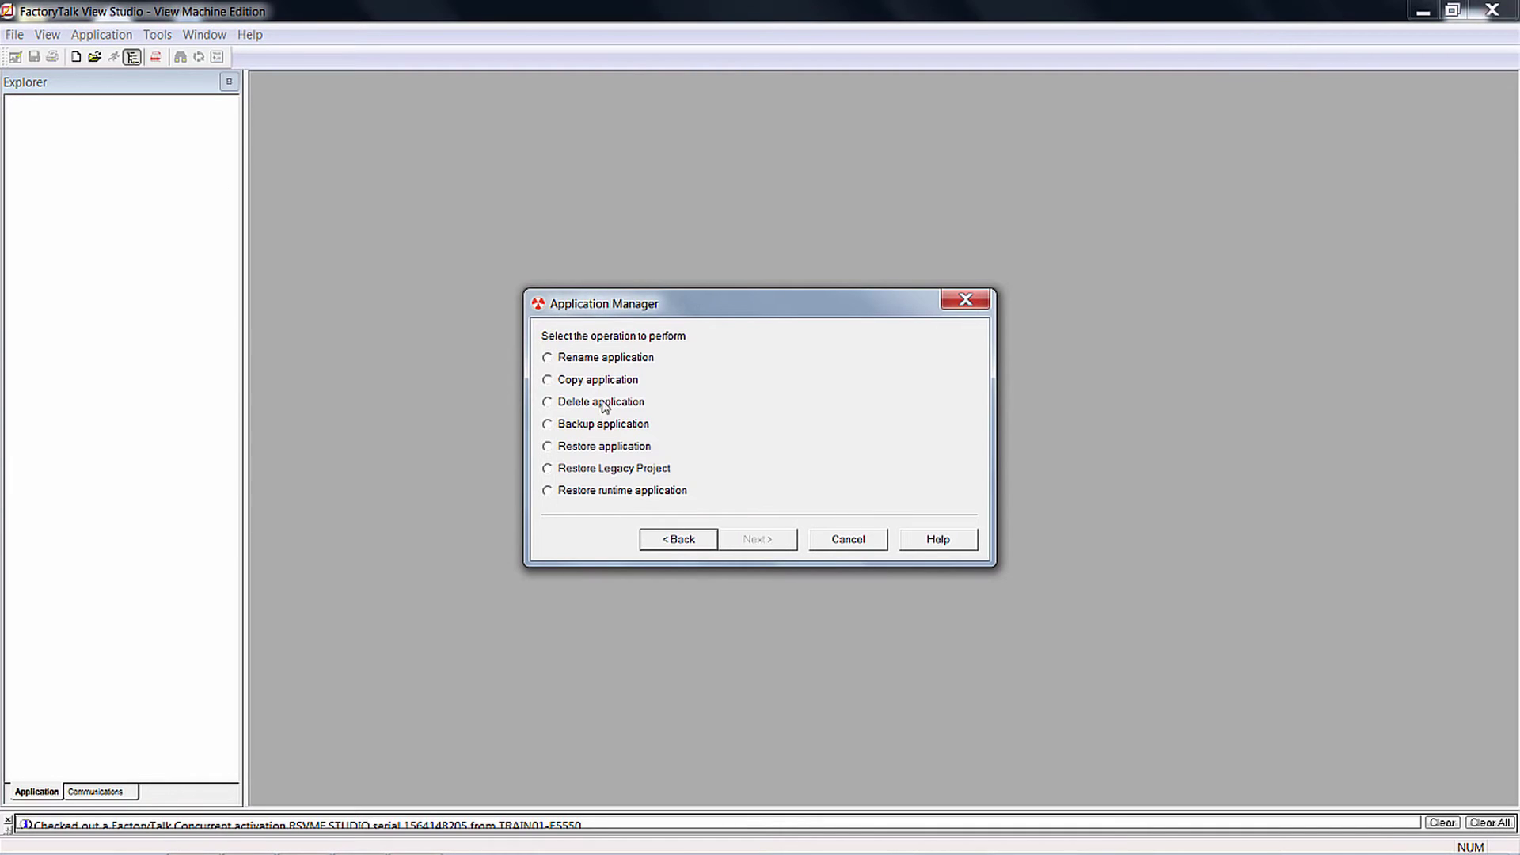
left_click(598, 446)
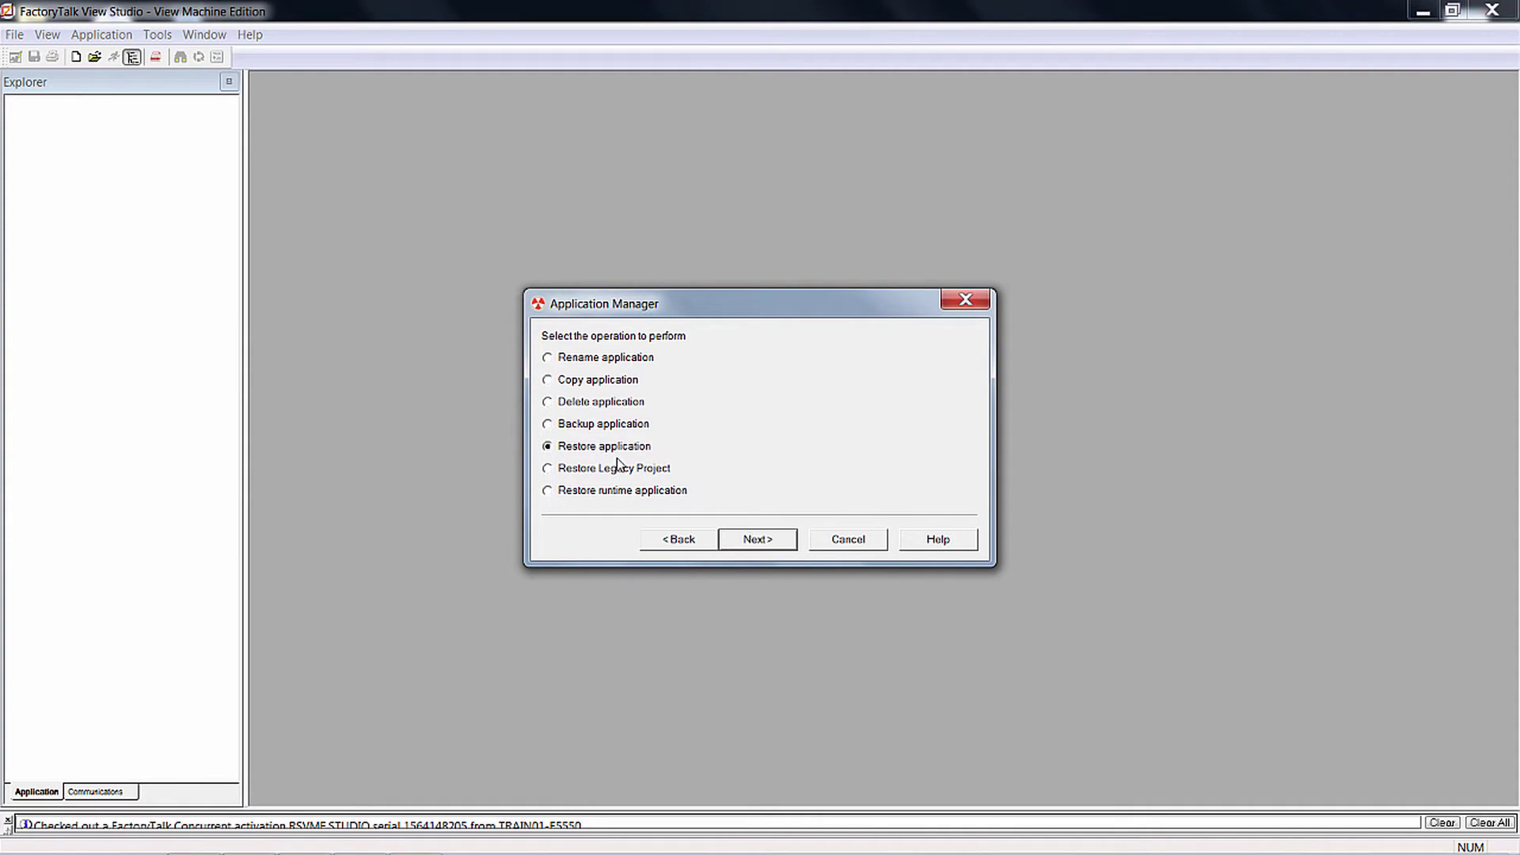
left_click(779, 549)
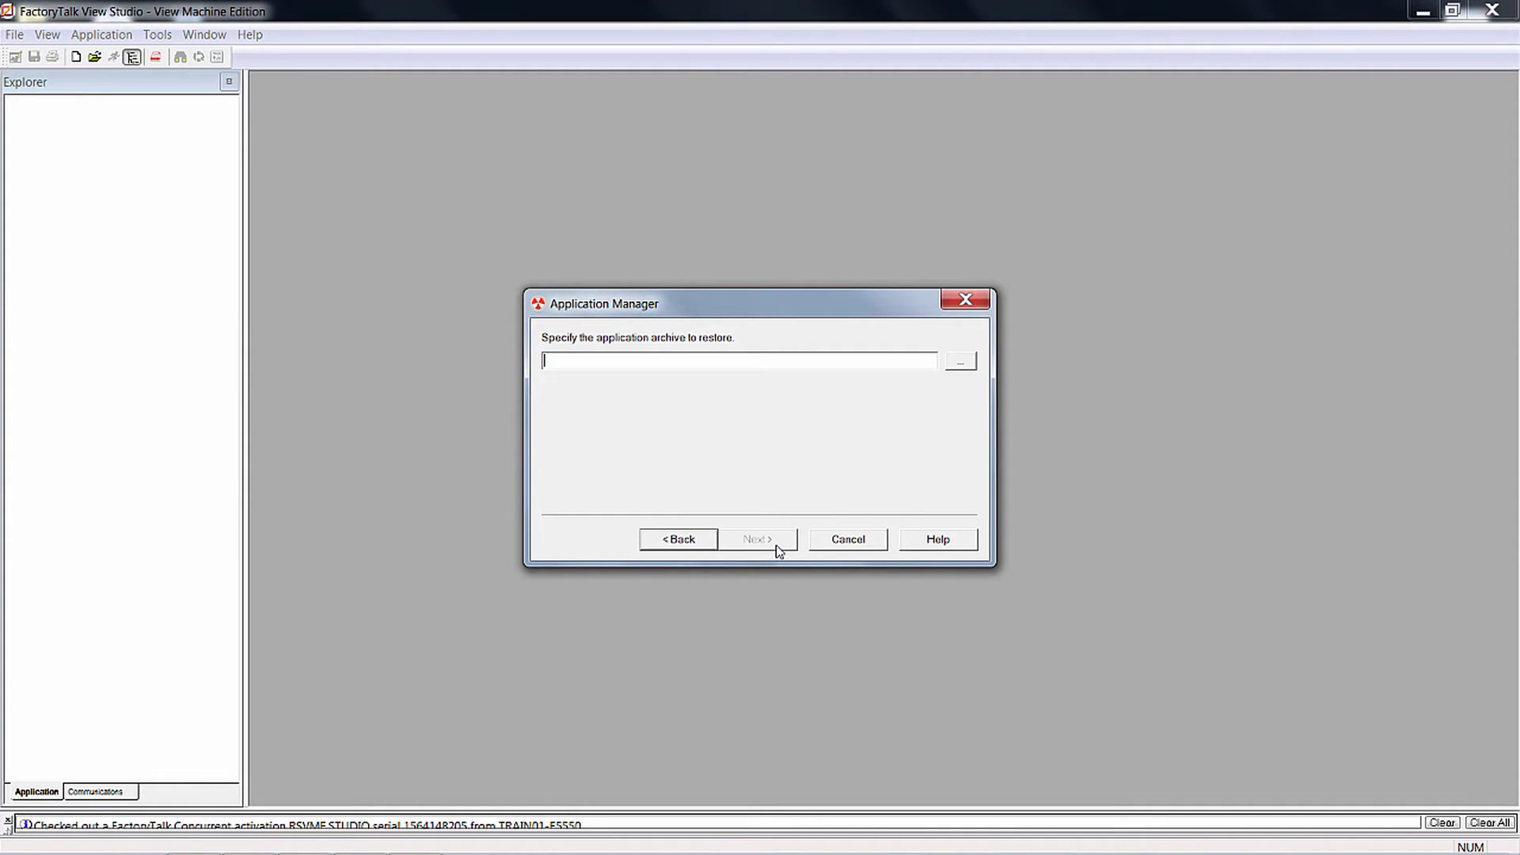
Restore Yaskawa FactoryTalk ME_V.apa from the Faceplate folder as Yaskawa FactoryTalk ME_V3
left_click(959, 368)
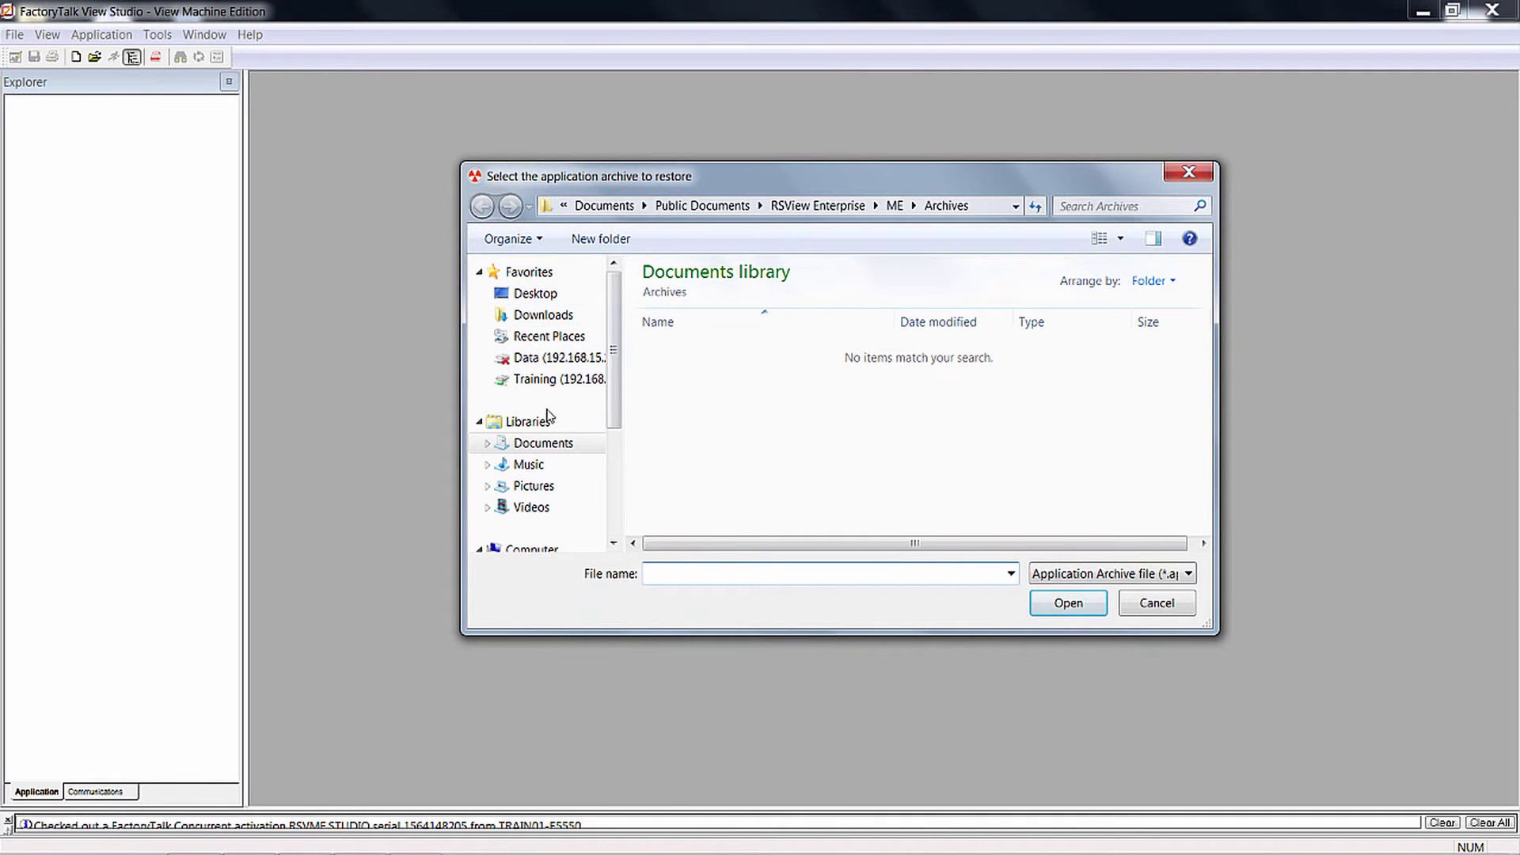
left_click(543, 445)
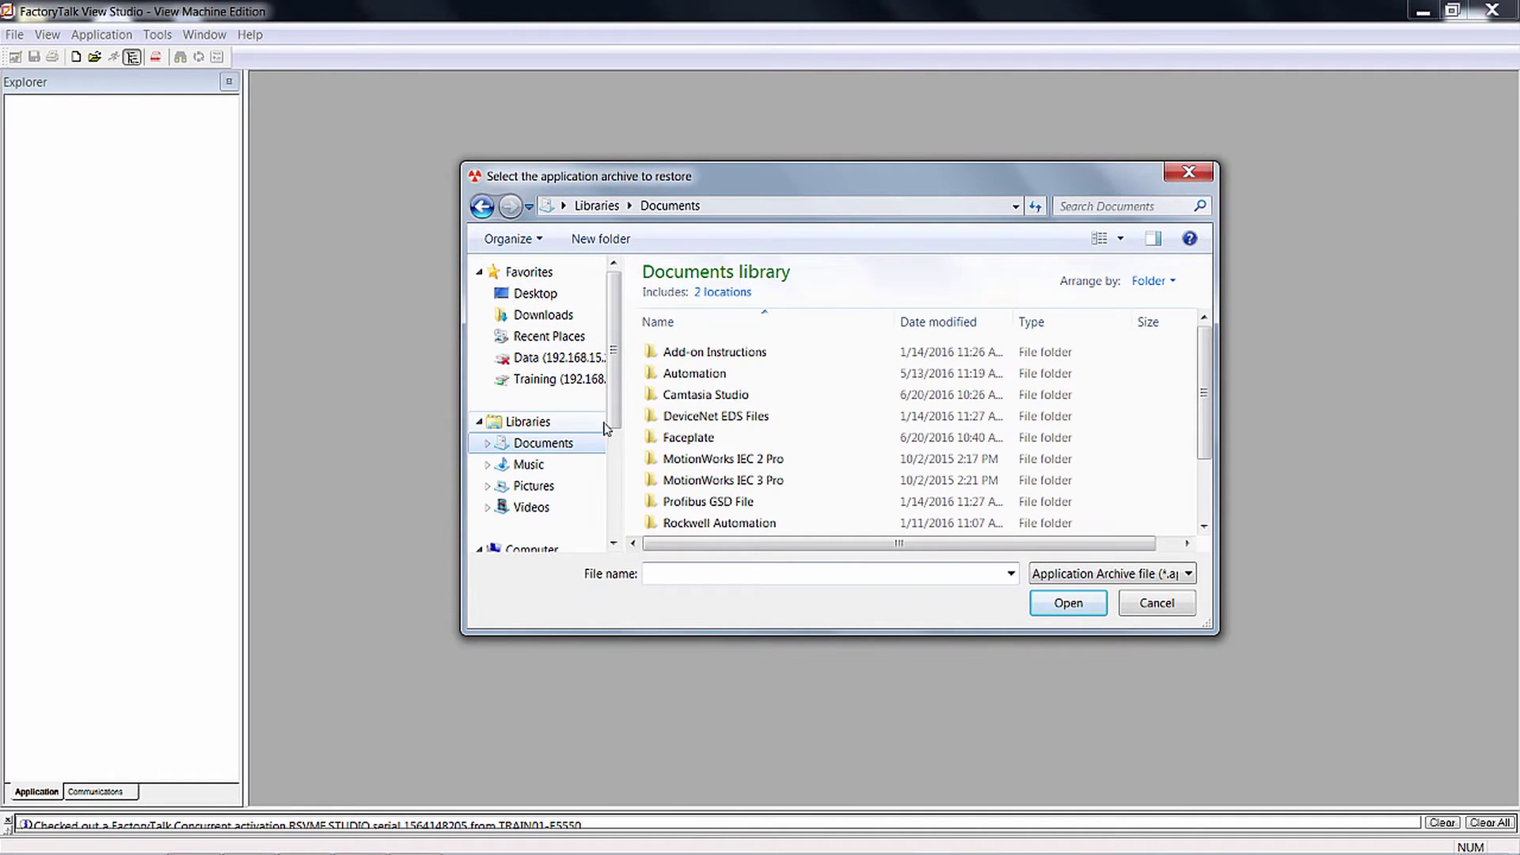
double_click(687, 442)
left_click(733, 360)
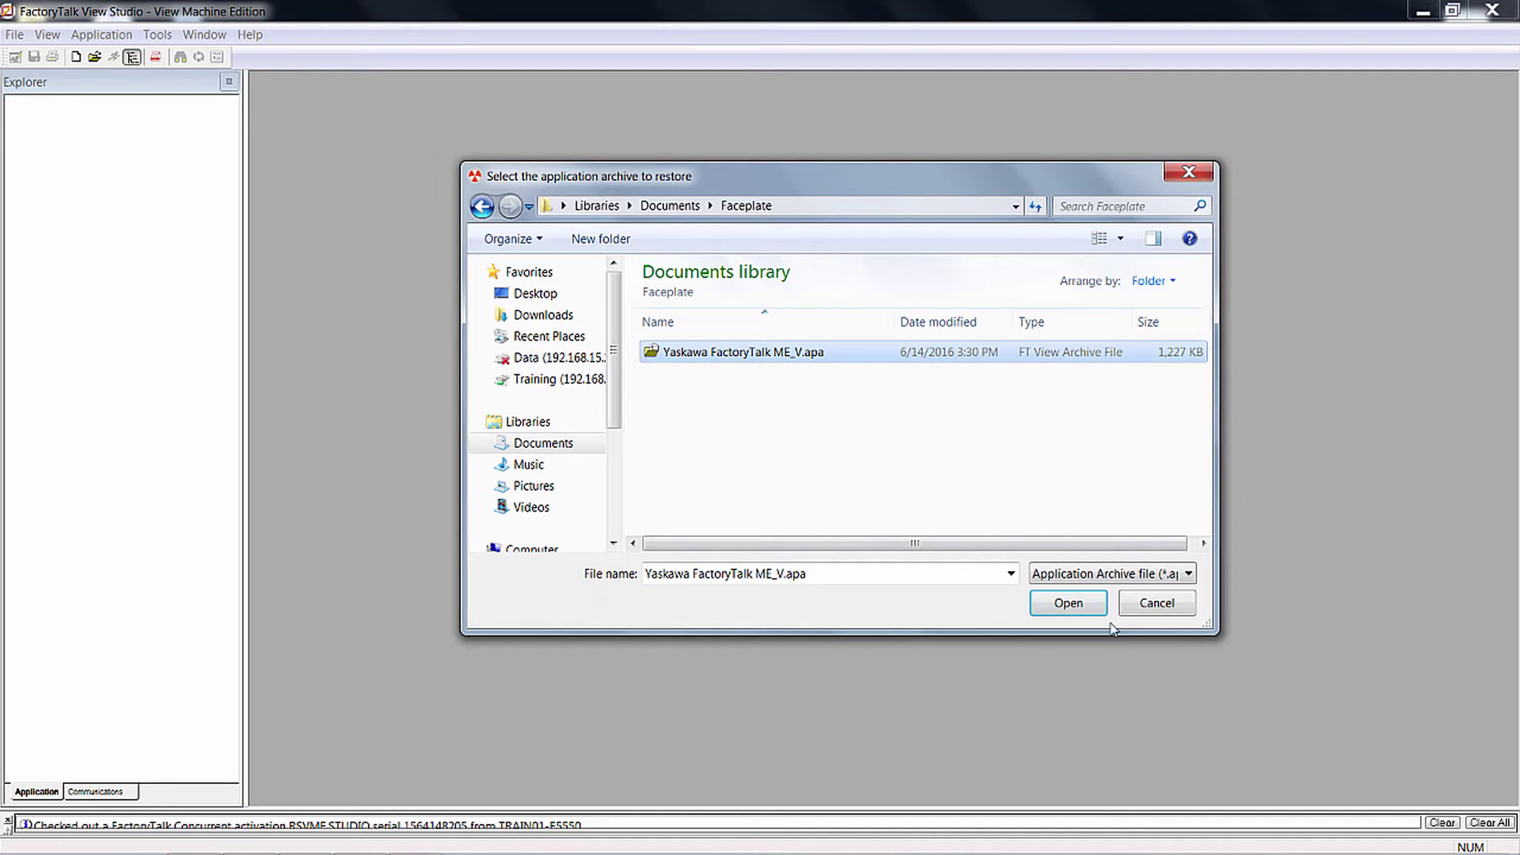
left_click(1084, 610)
left_click(774, 546)
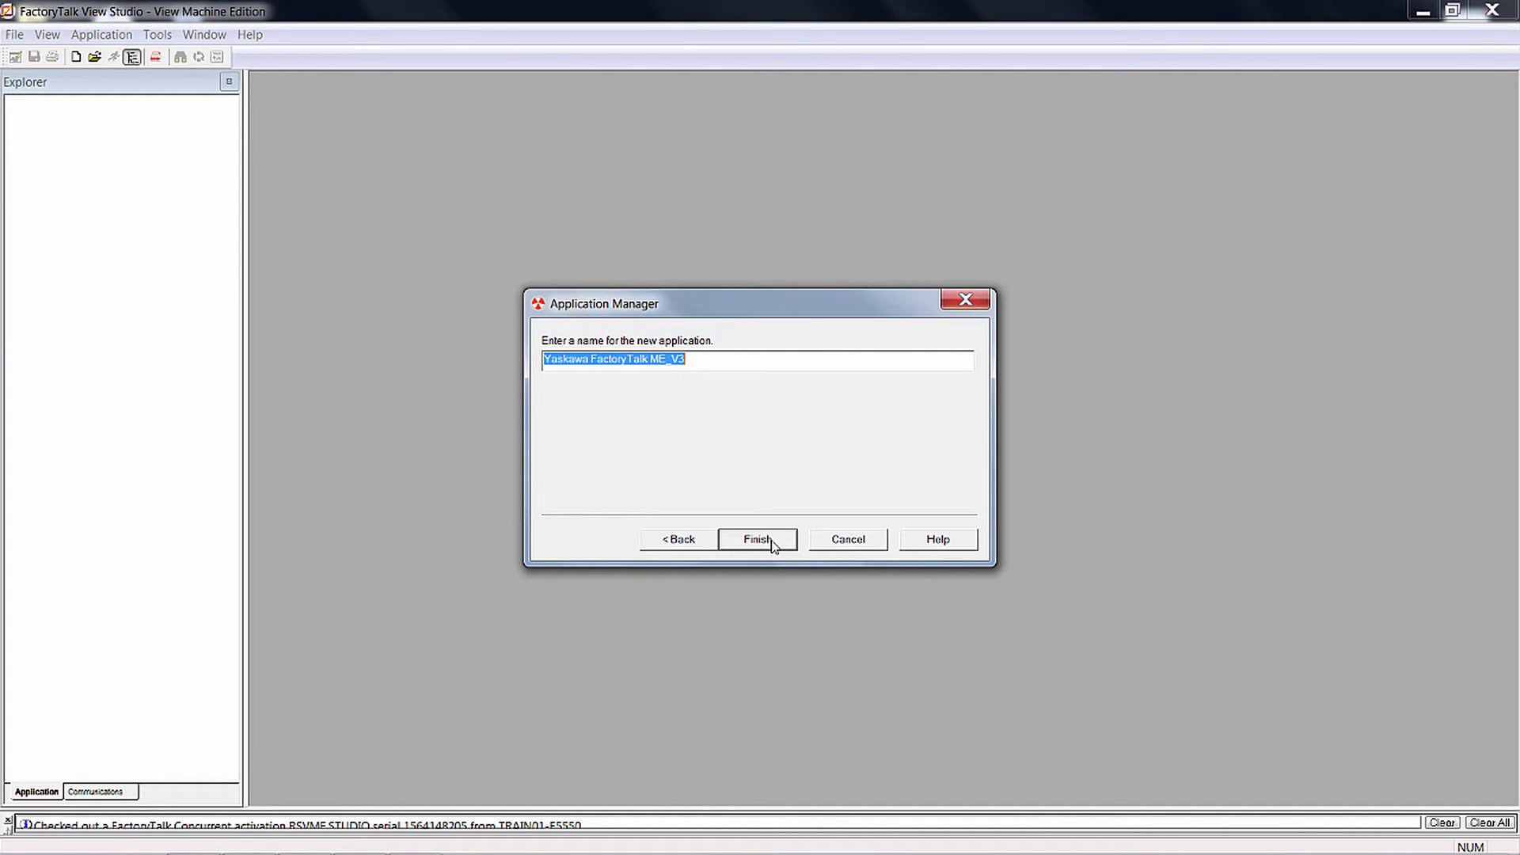
left_click(771, 544)
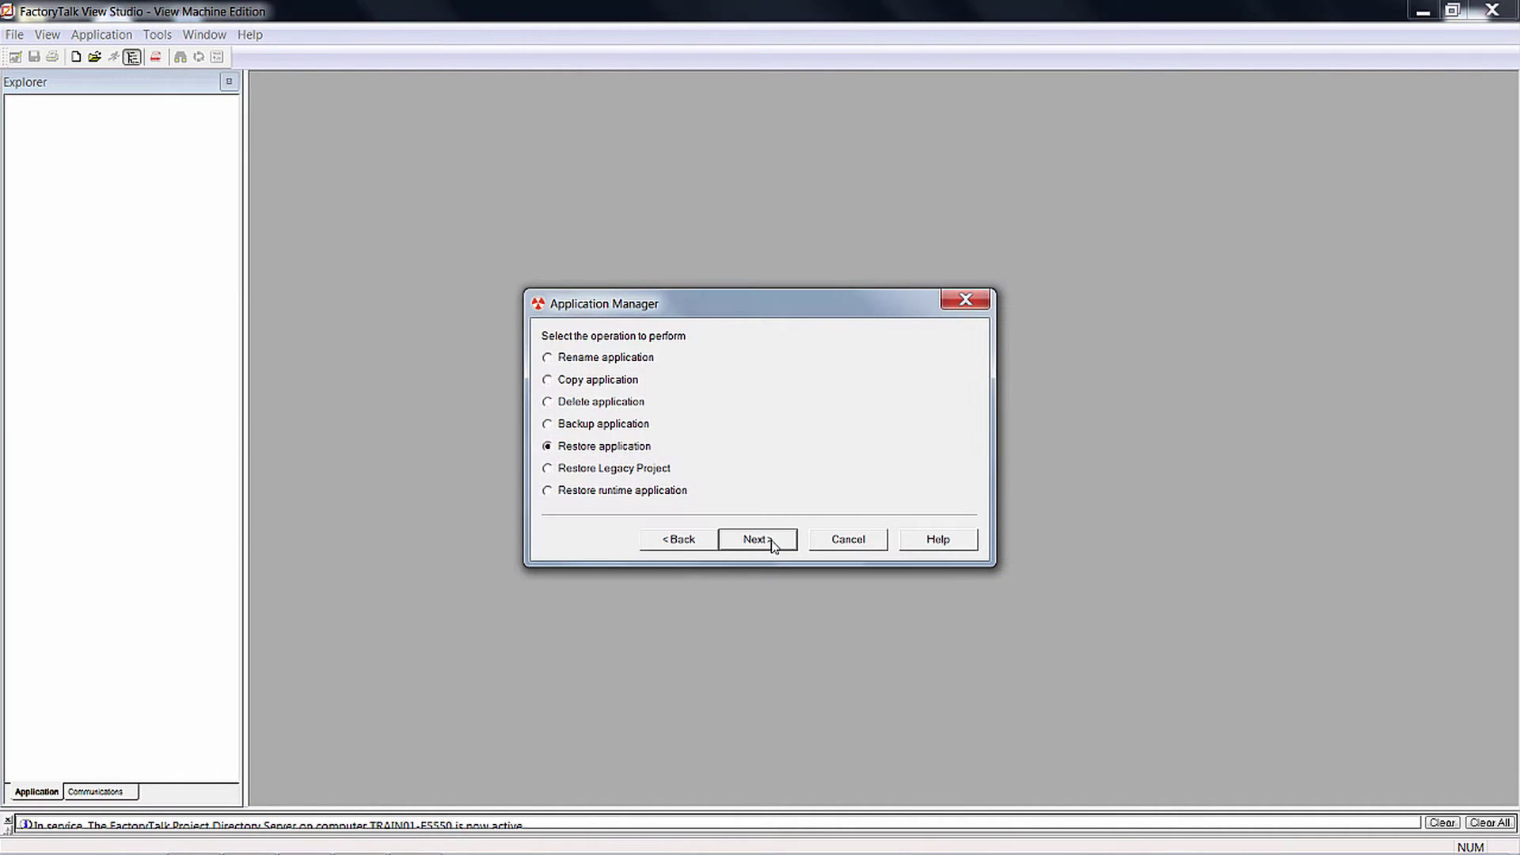
left_click(856, 544)
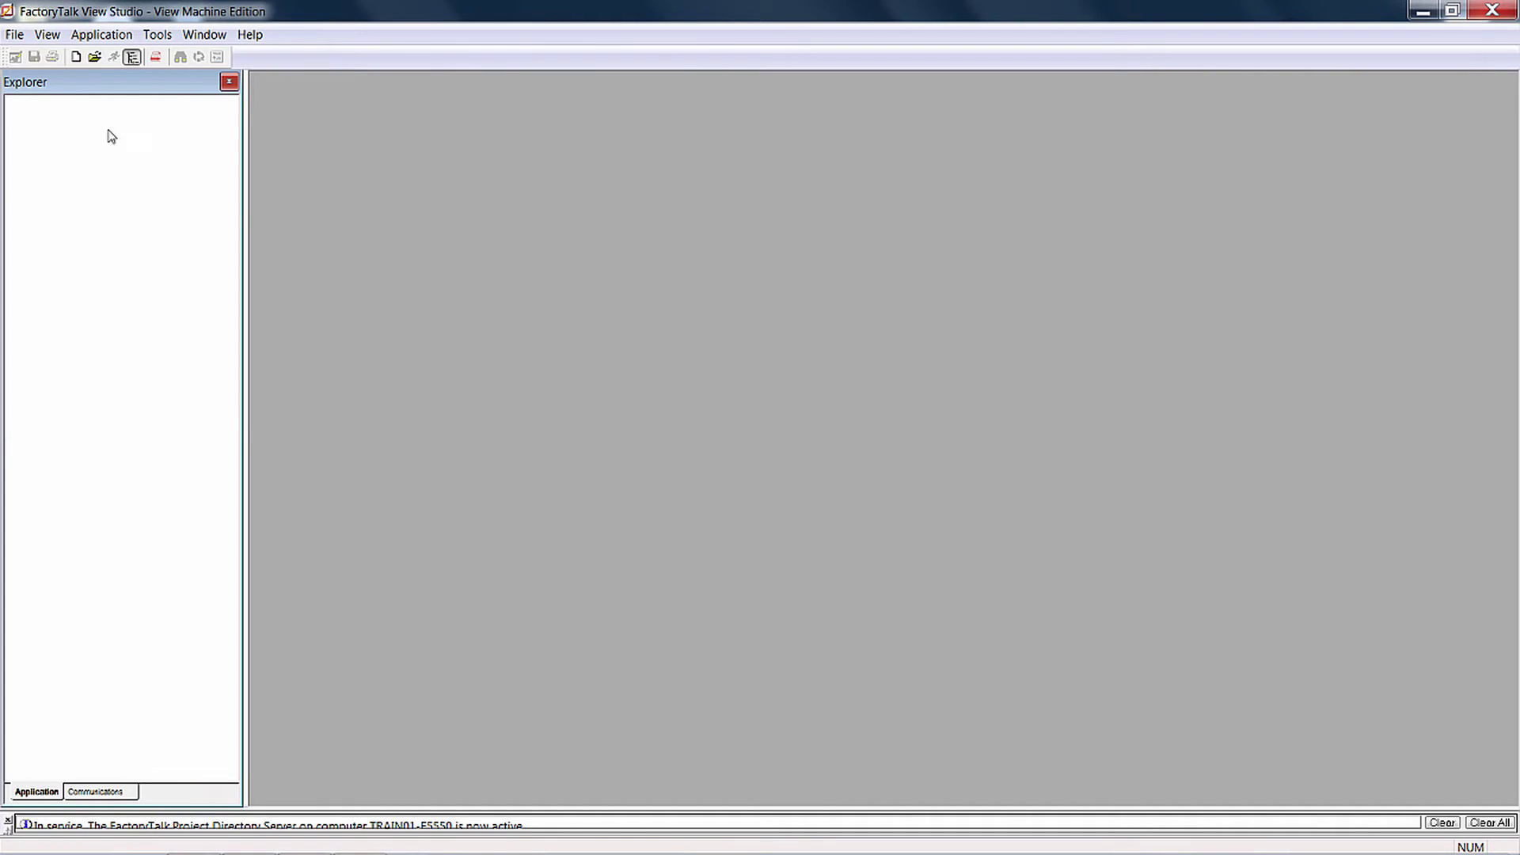
Open the Yaskawa FactoryTalk ME_V3 application and expand its RSLinx Enterprise node
left_click(15, 35)
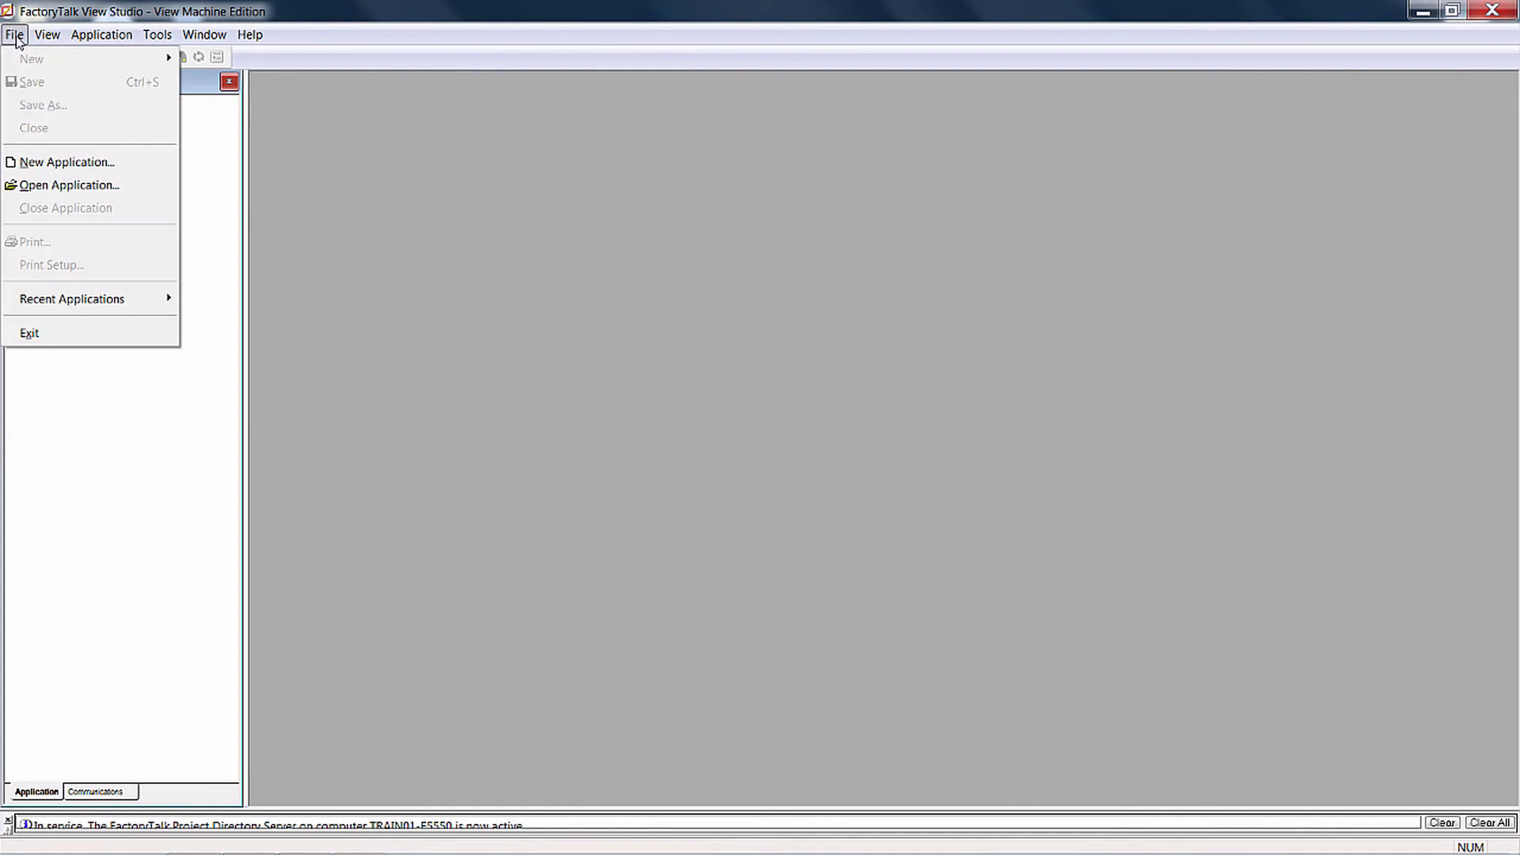
left_click(67, 186)
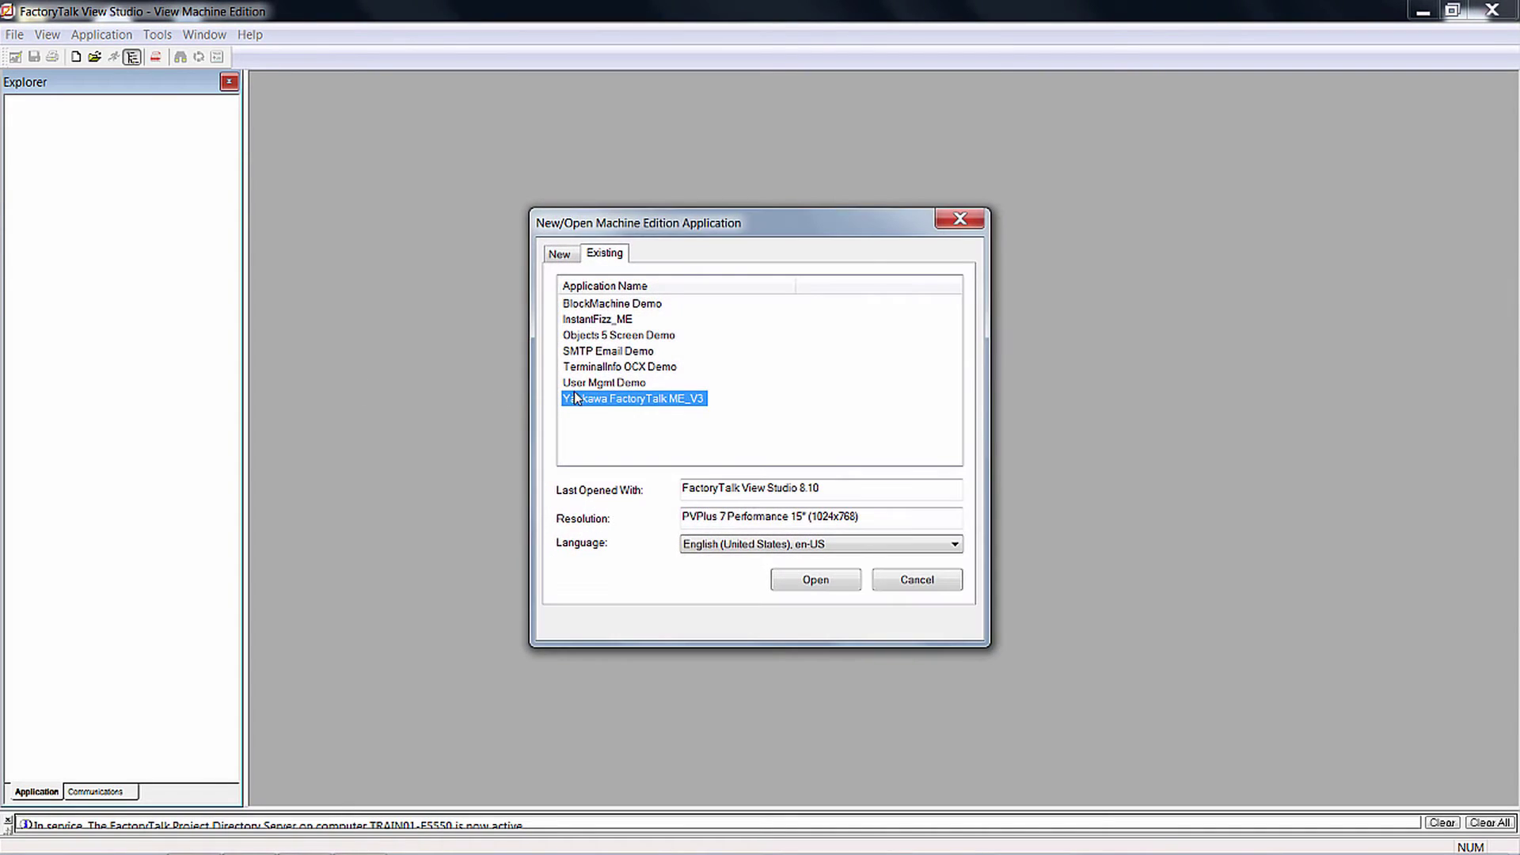
left_click(823, 587)
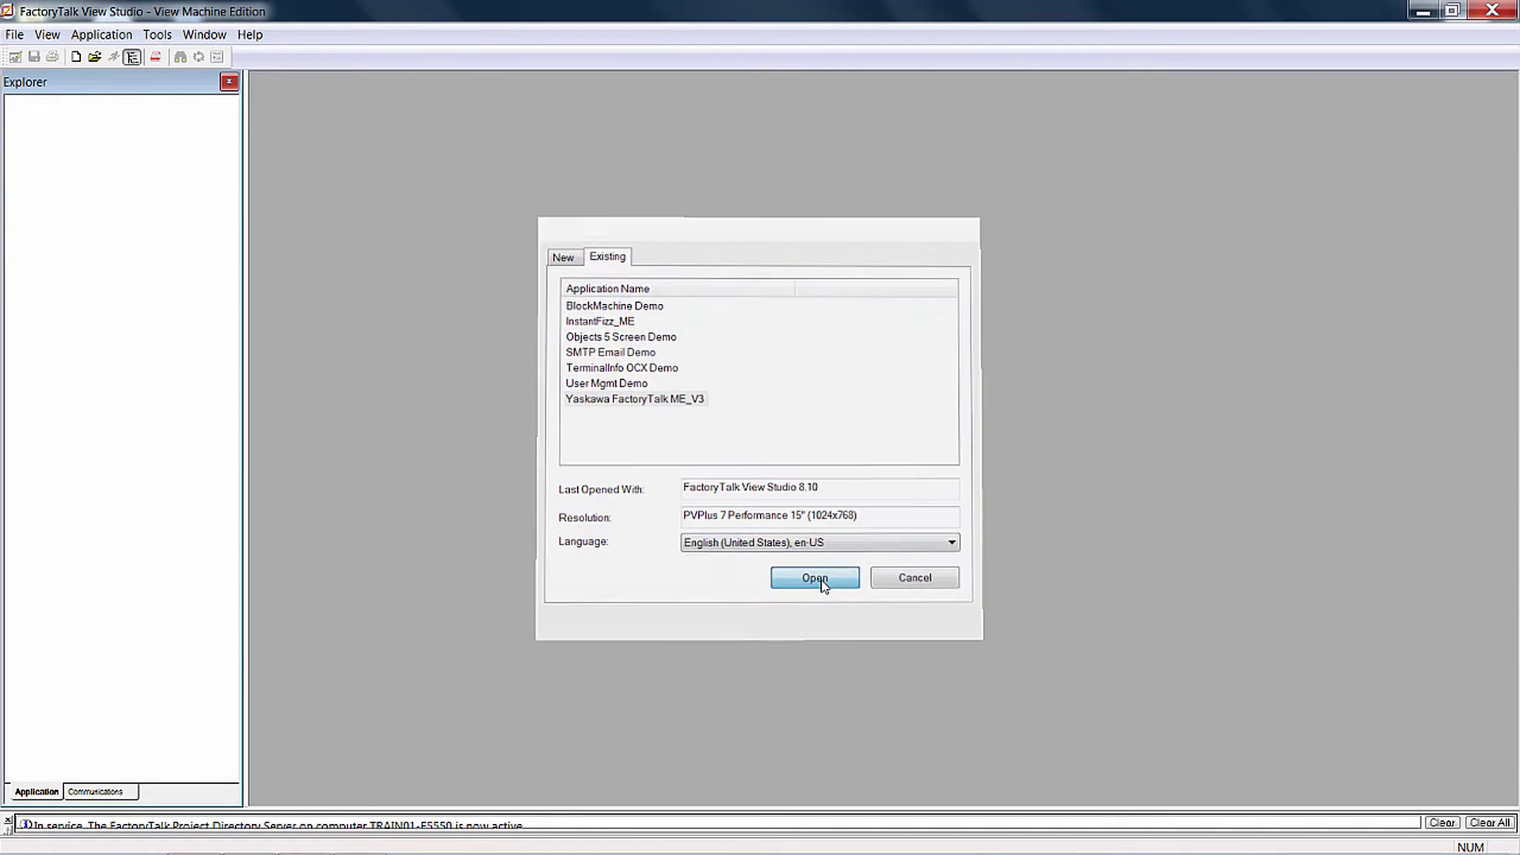
left_click(822, 582)
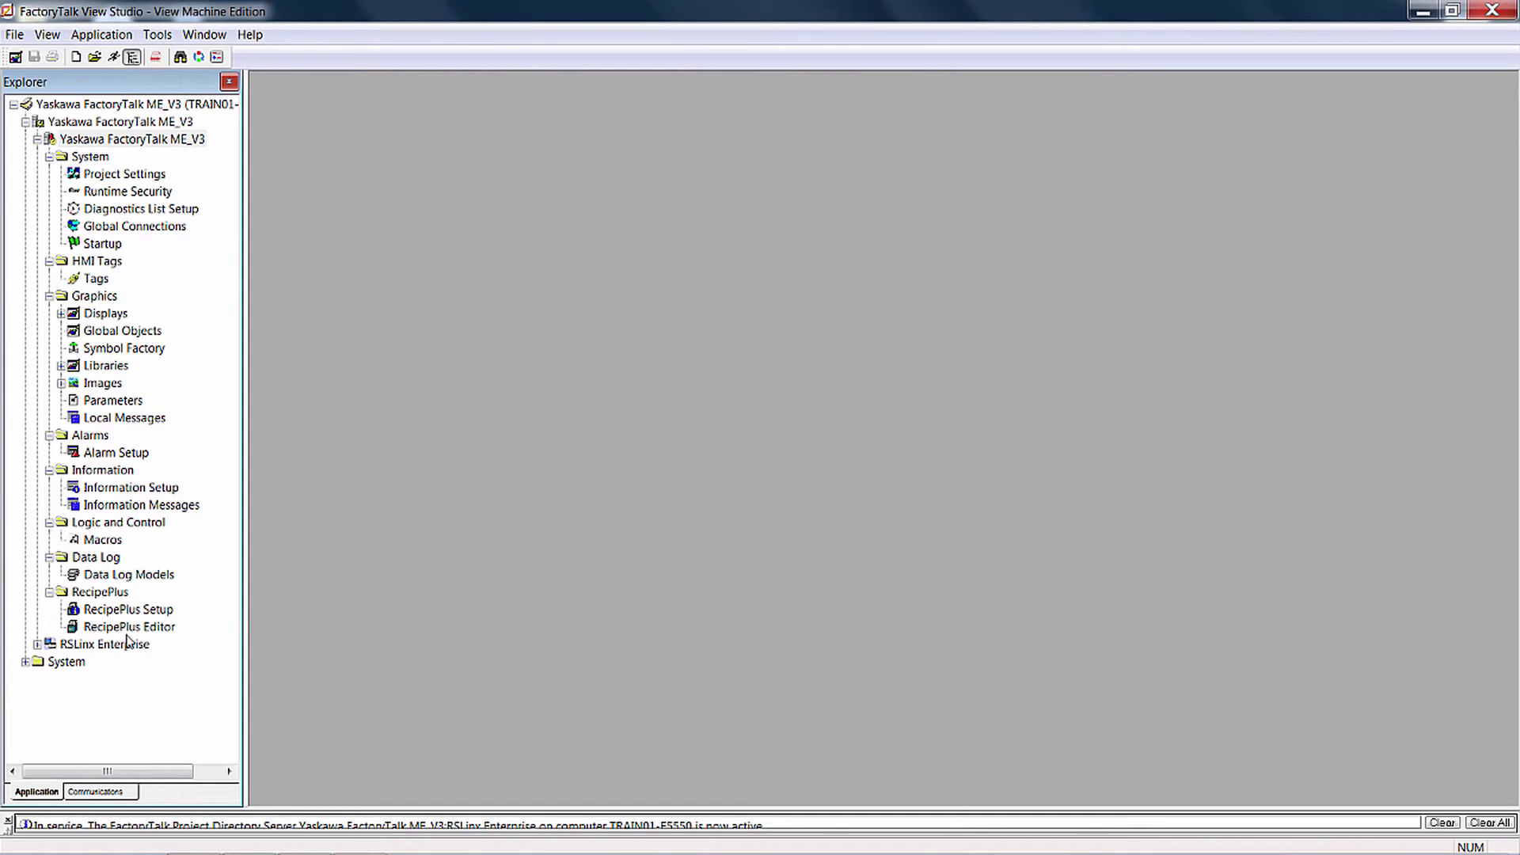
left_click(37, 644)
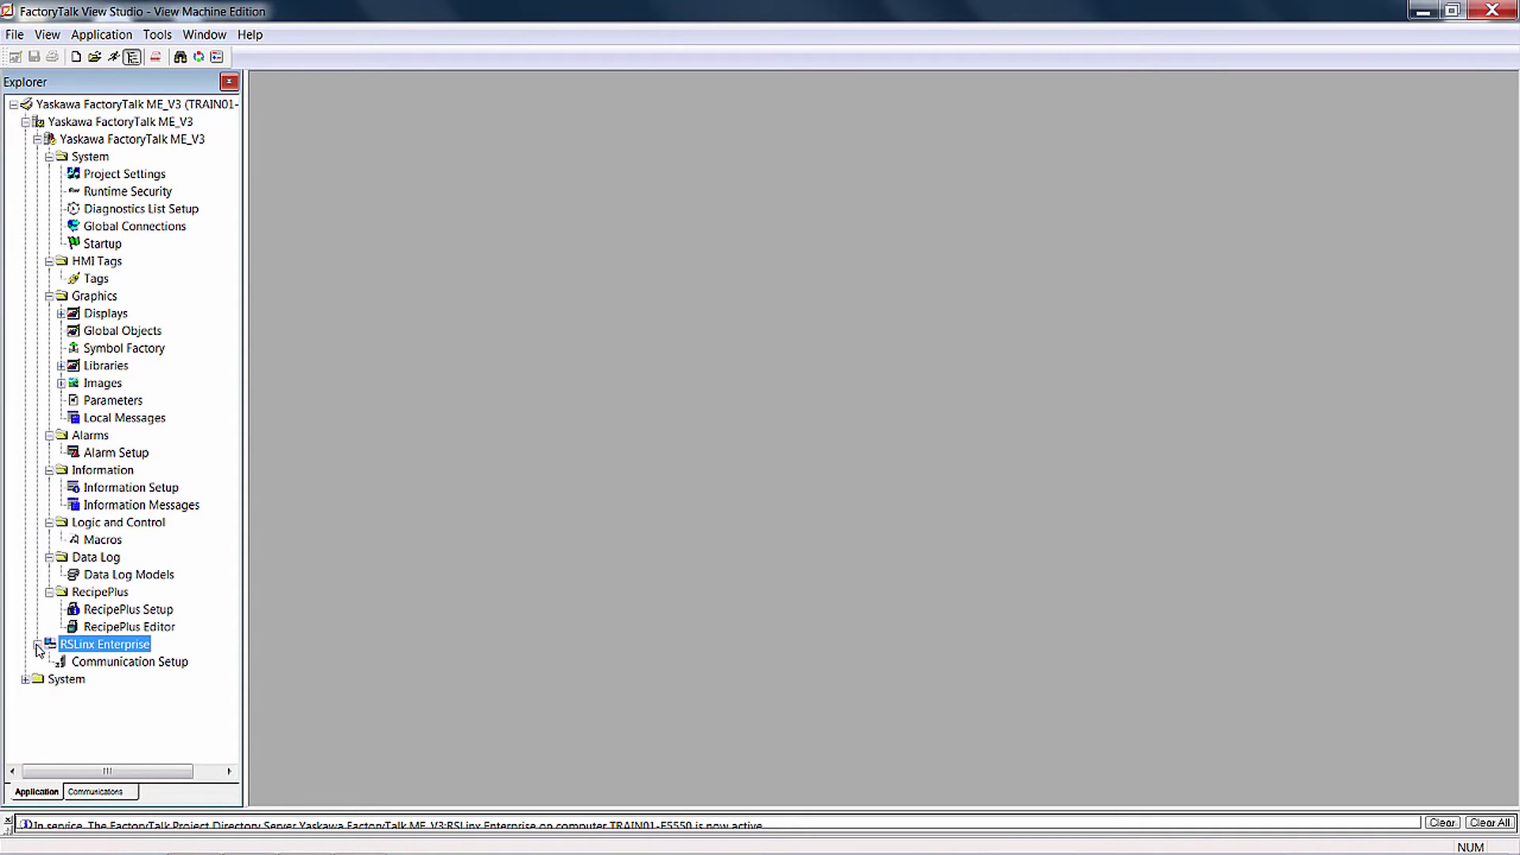
Point the Yaskawa shortcut at Backplane.A1000, the 1769-L24ER controller, and apply it
double_click(126, 662)
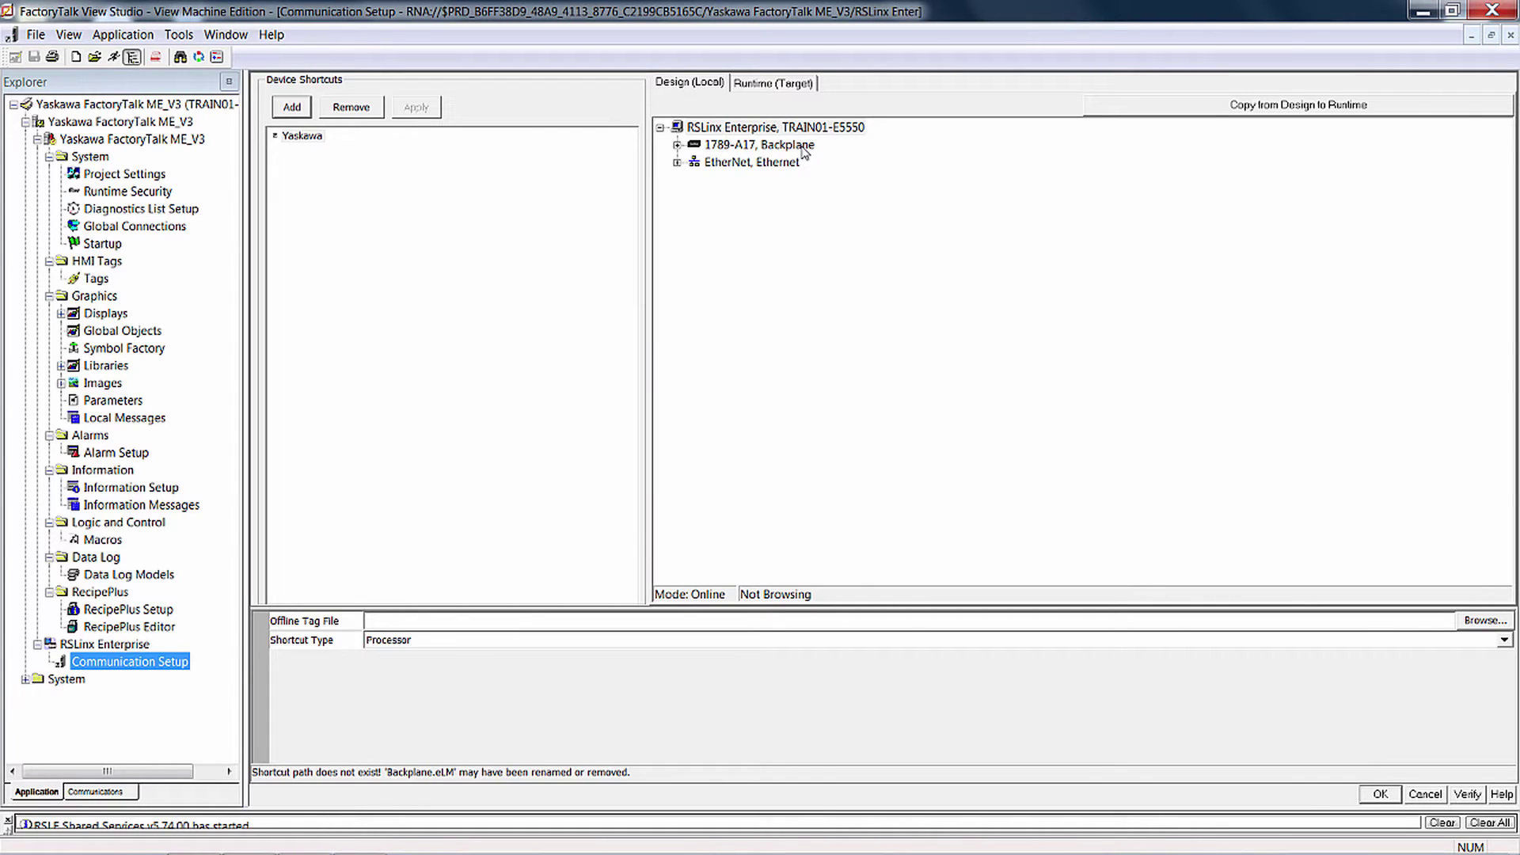
right_click(804, 151)
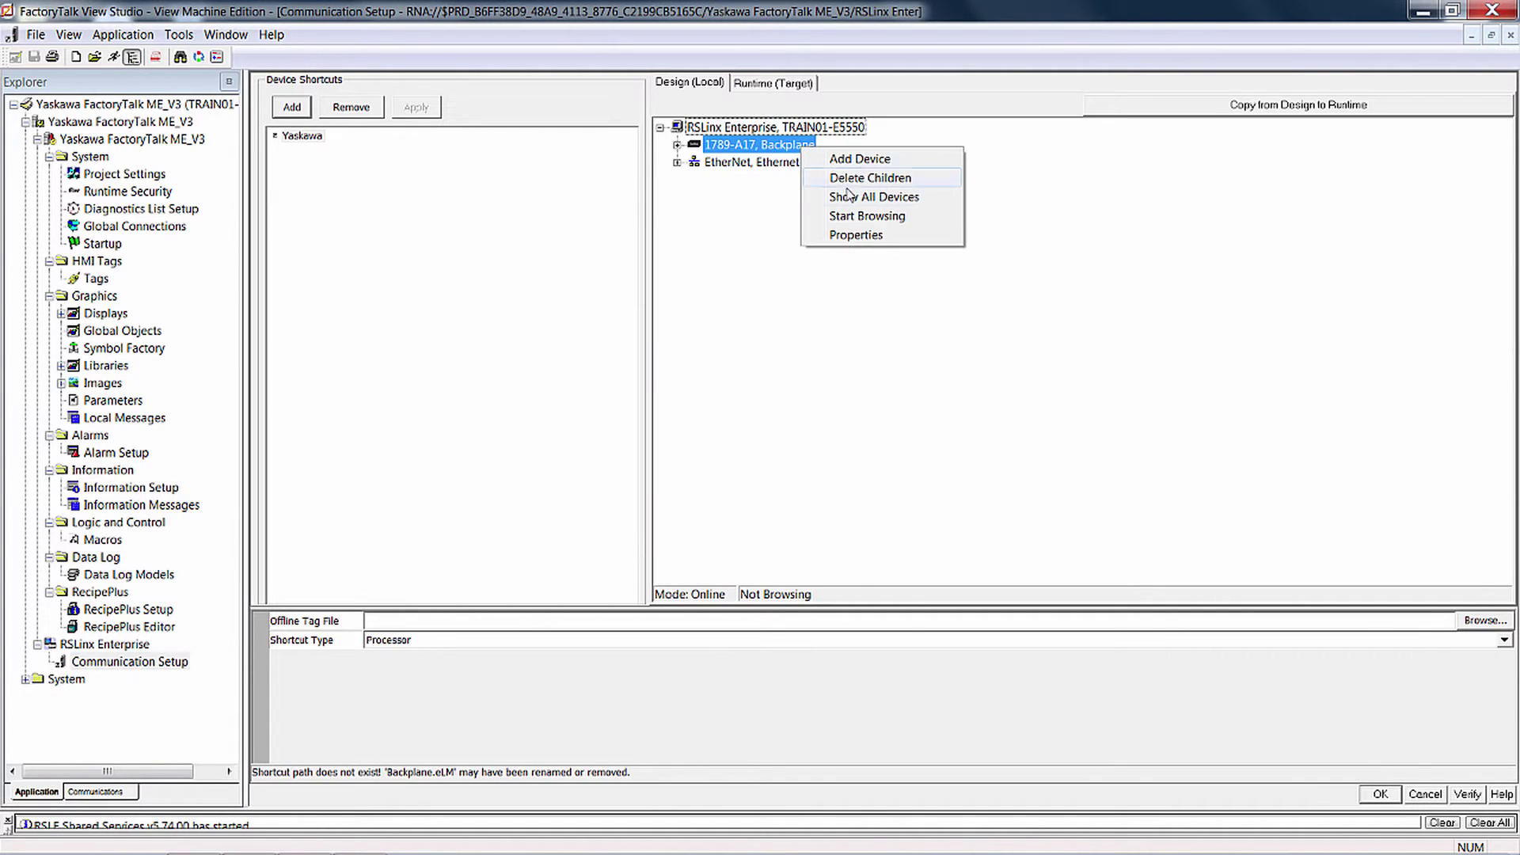
left_click(850, 216)
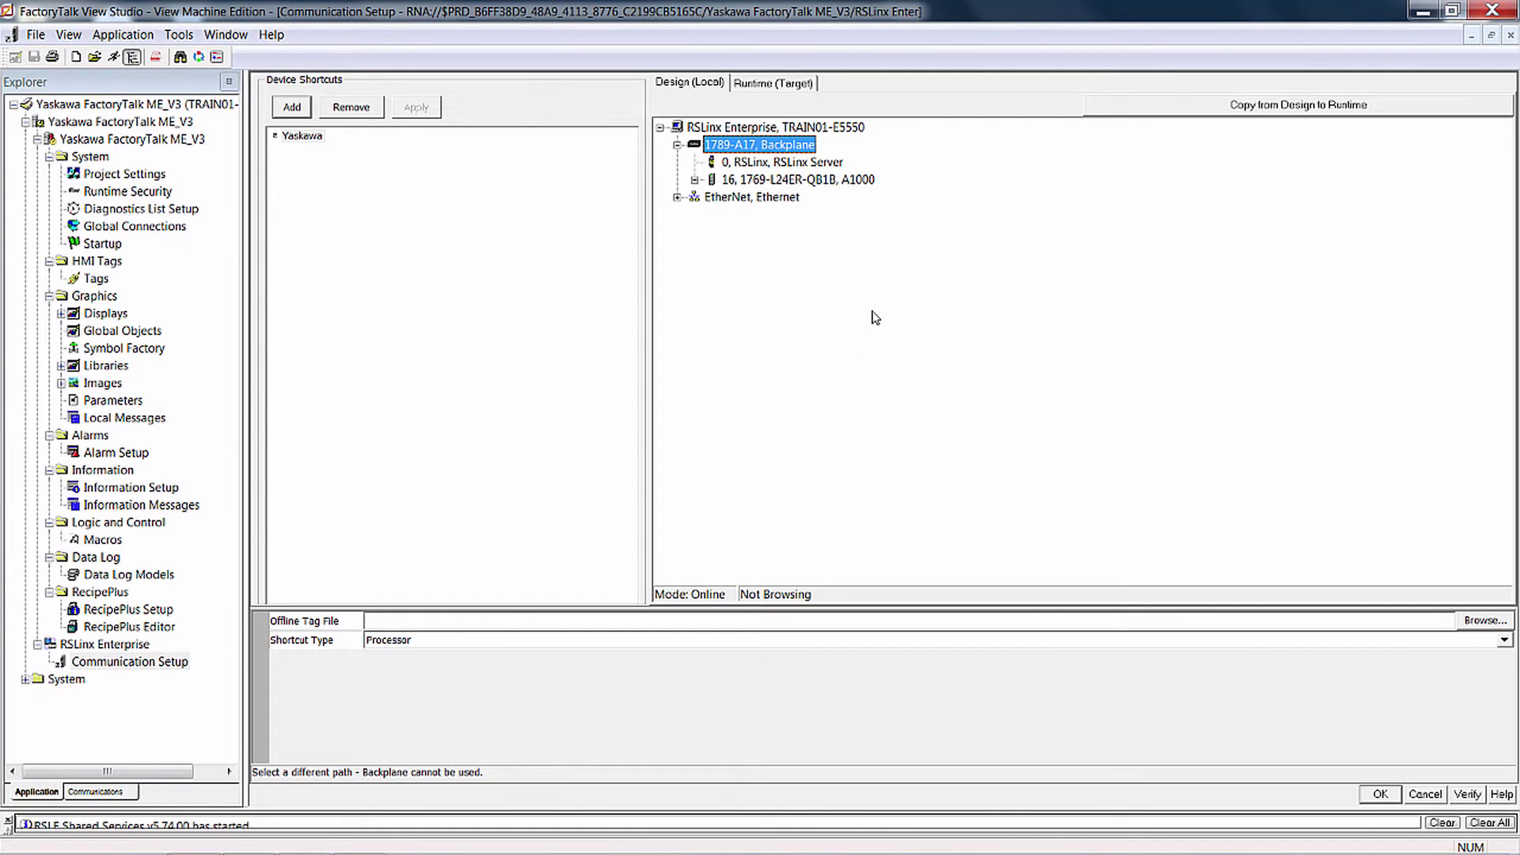
left_click(855, 180)
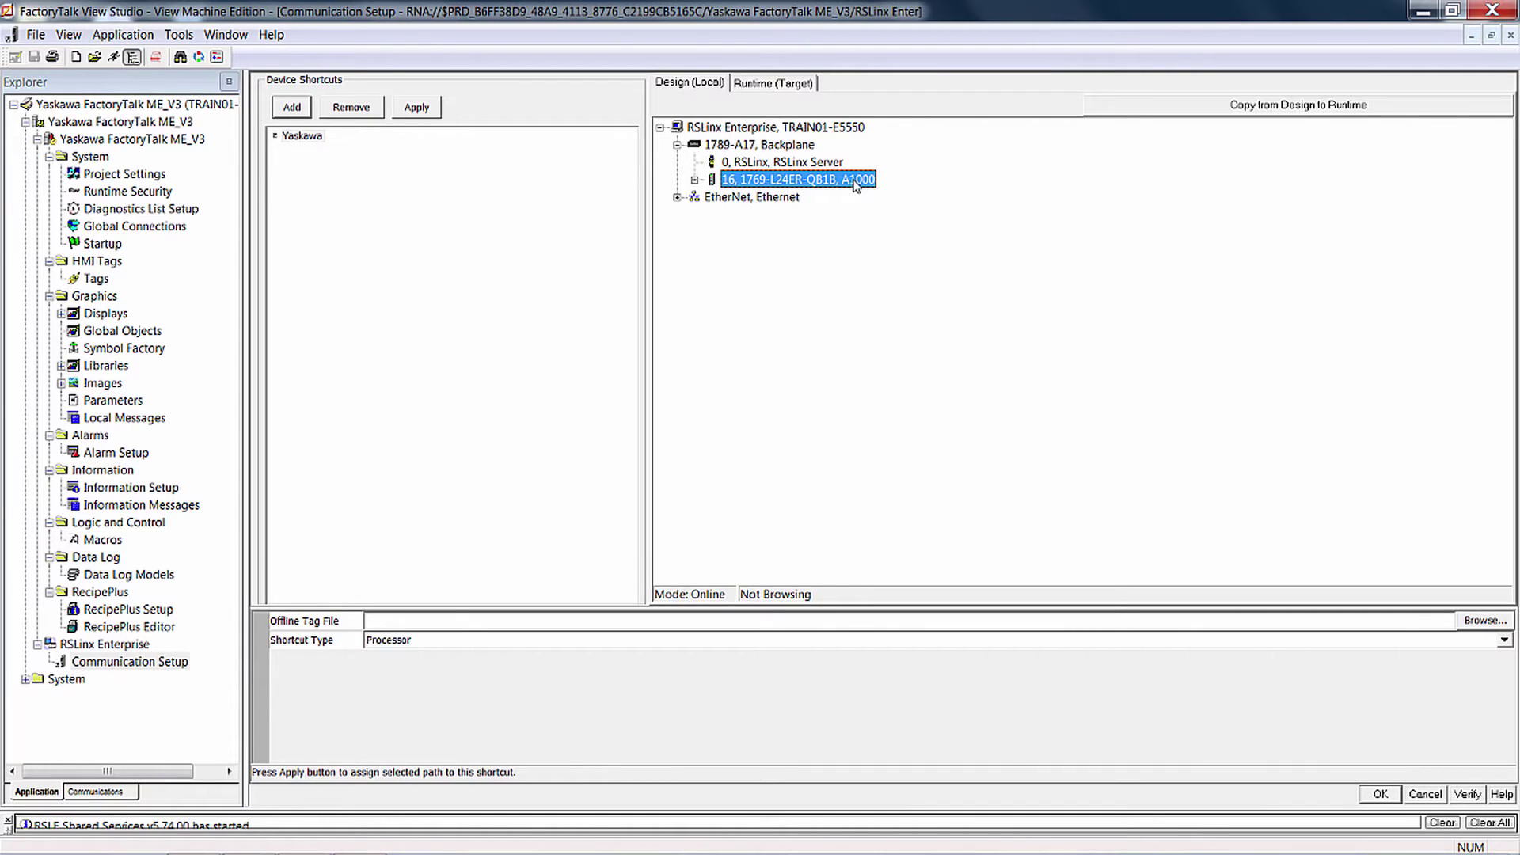
right_click(855, 185)
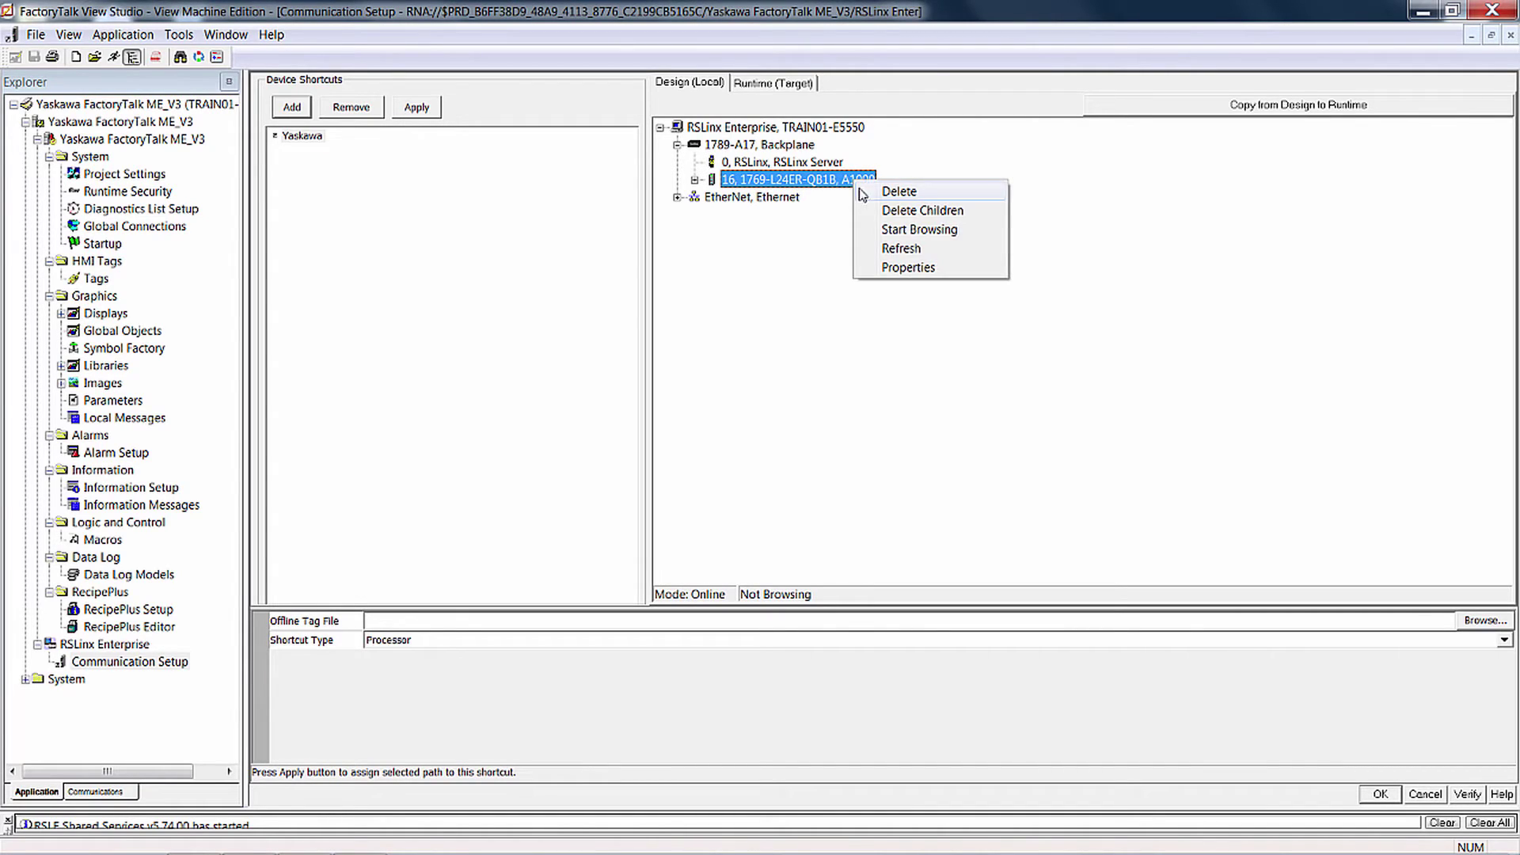
left_click(887, 249)
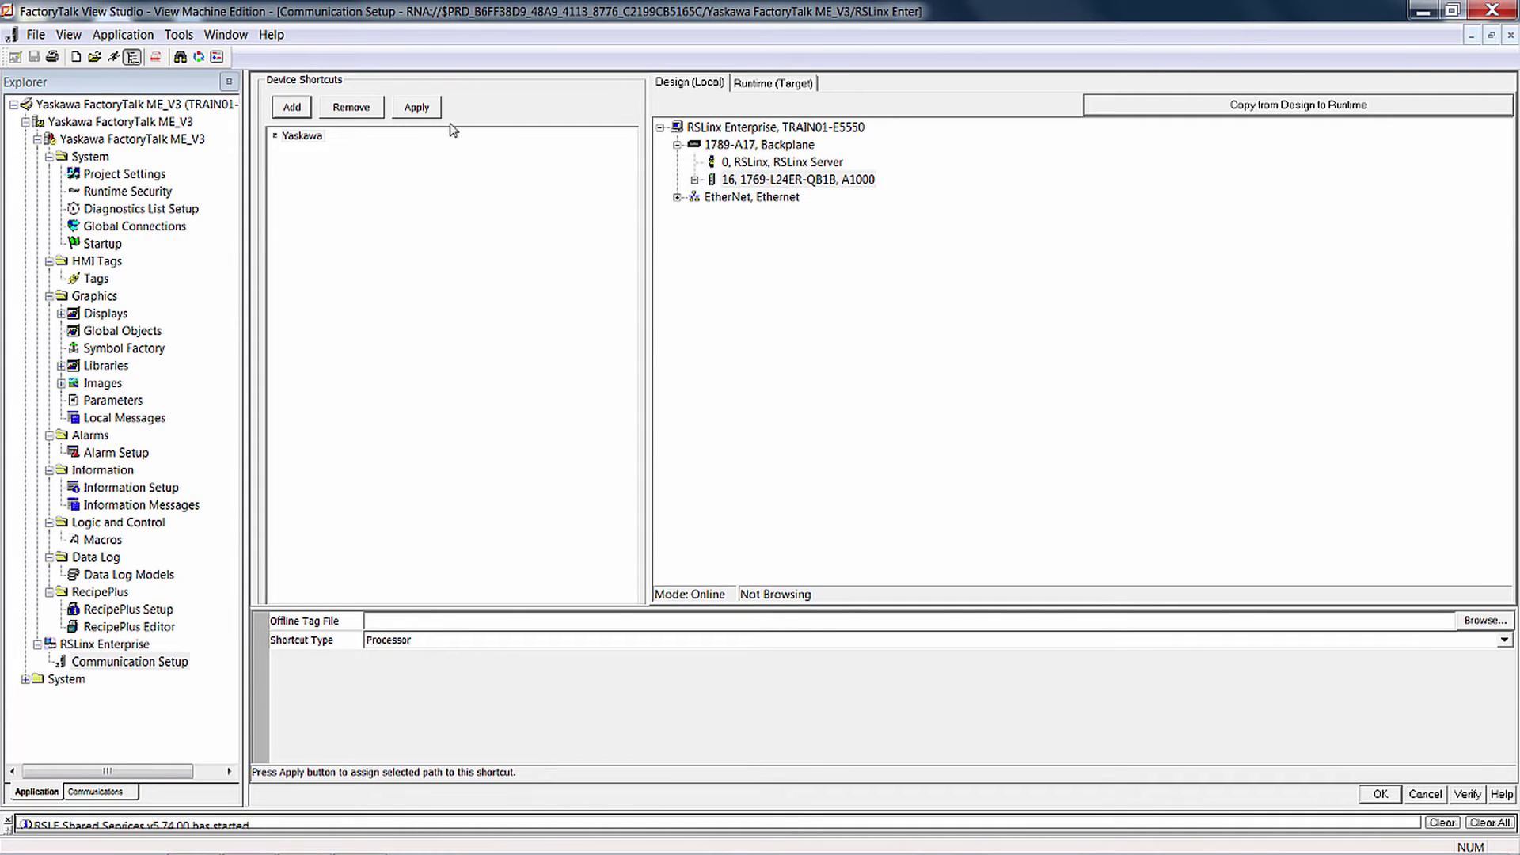
left_click(431, 109)
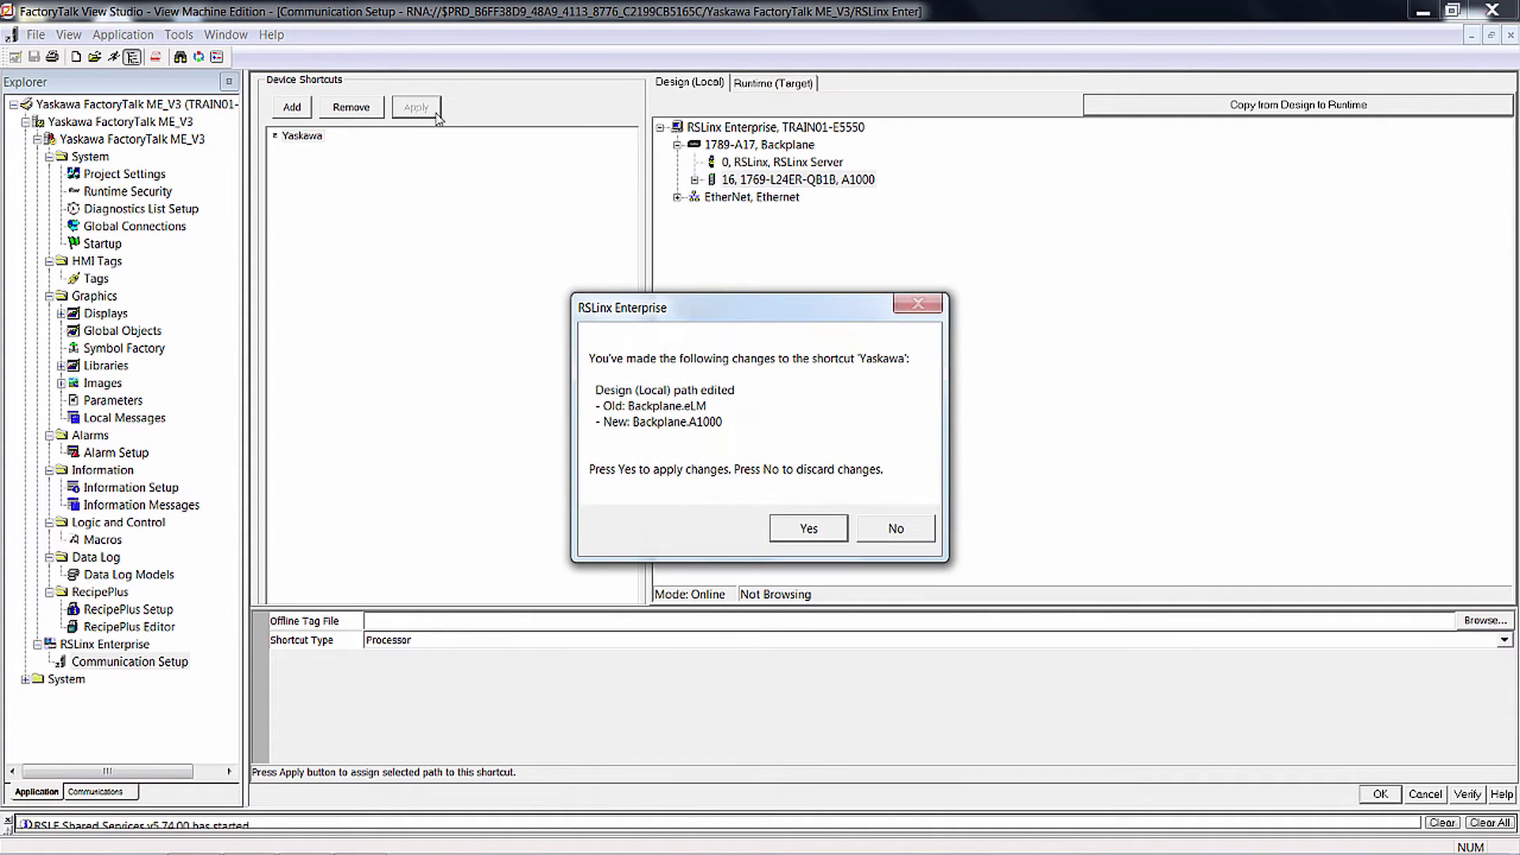
left_click(807, 529)
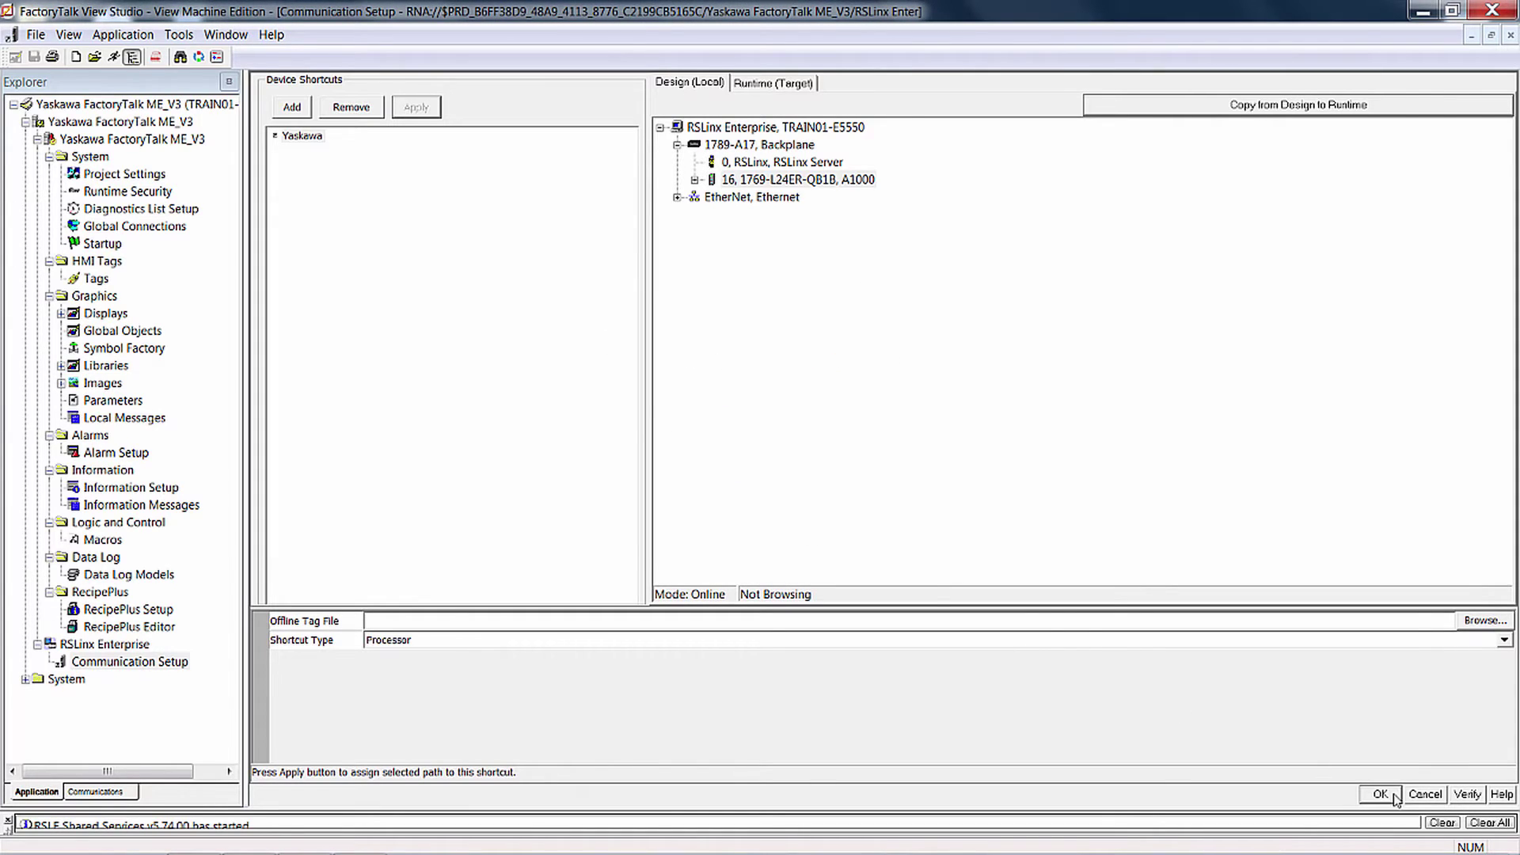
Save the Communication Setup and run Yaskawa FactoryTalk ME_V3 as a test
left_click(1389, 795)
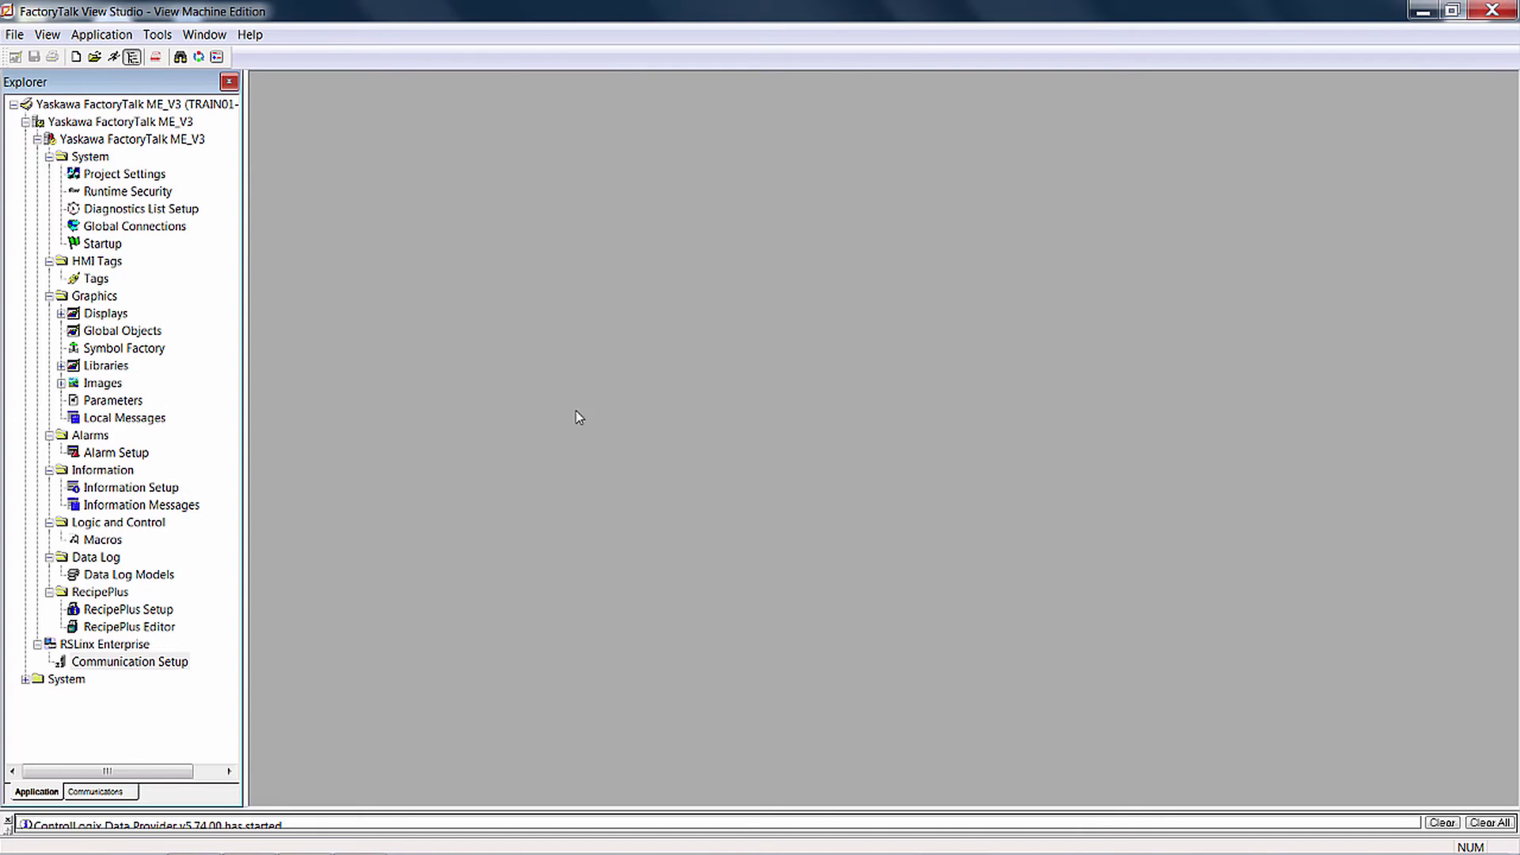
left_click(100, 35)
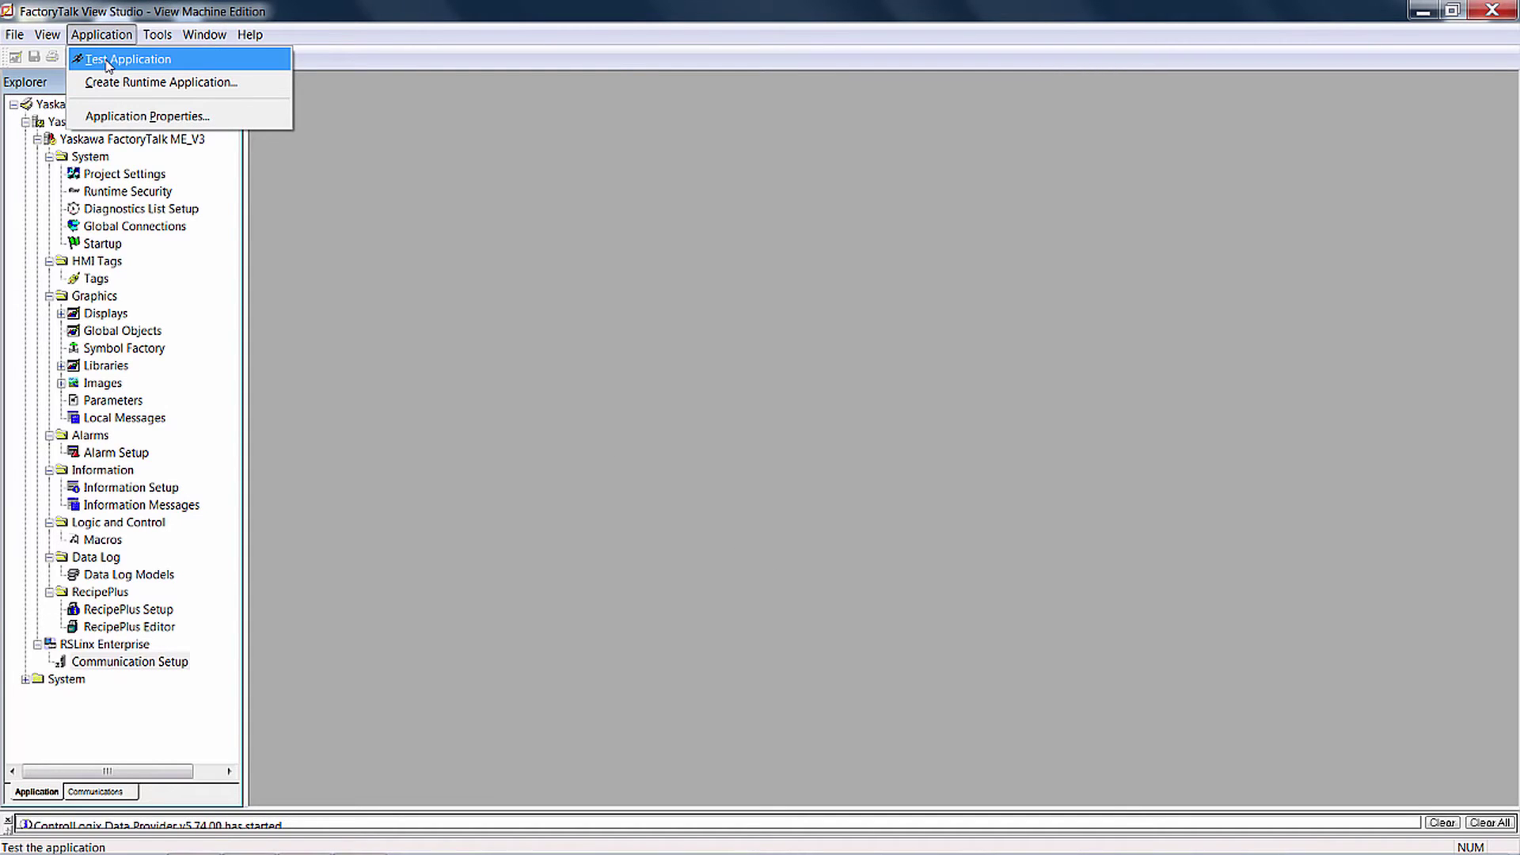
left_click(108, 65)
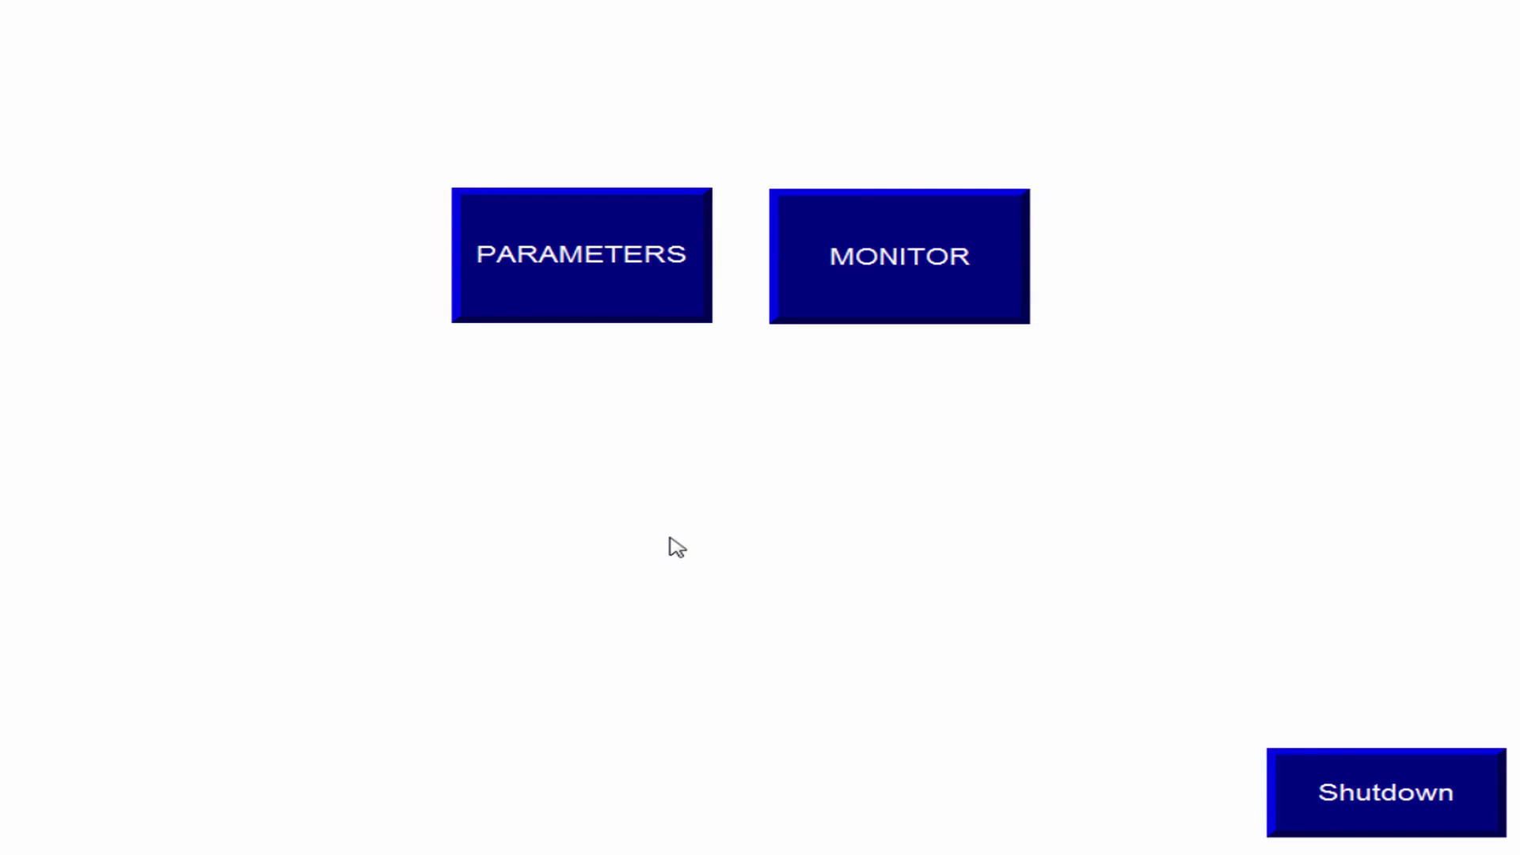
On the Drive Parameters display, set the drive path to slot 0, IP 192.168.1.20
left_click(550, 278)
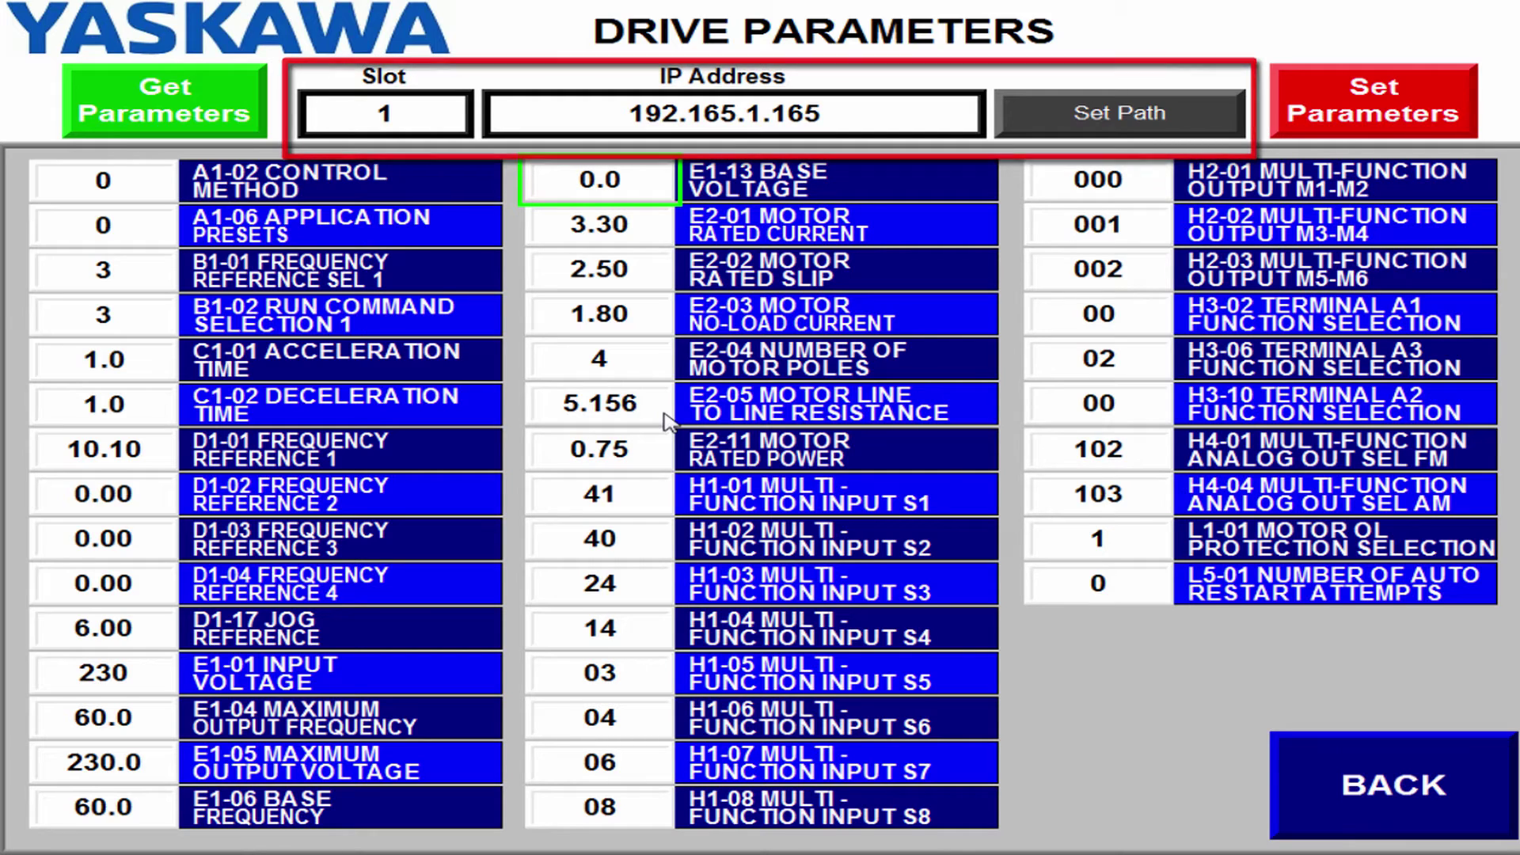
left_click(411, 128)
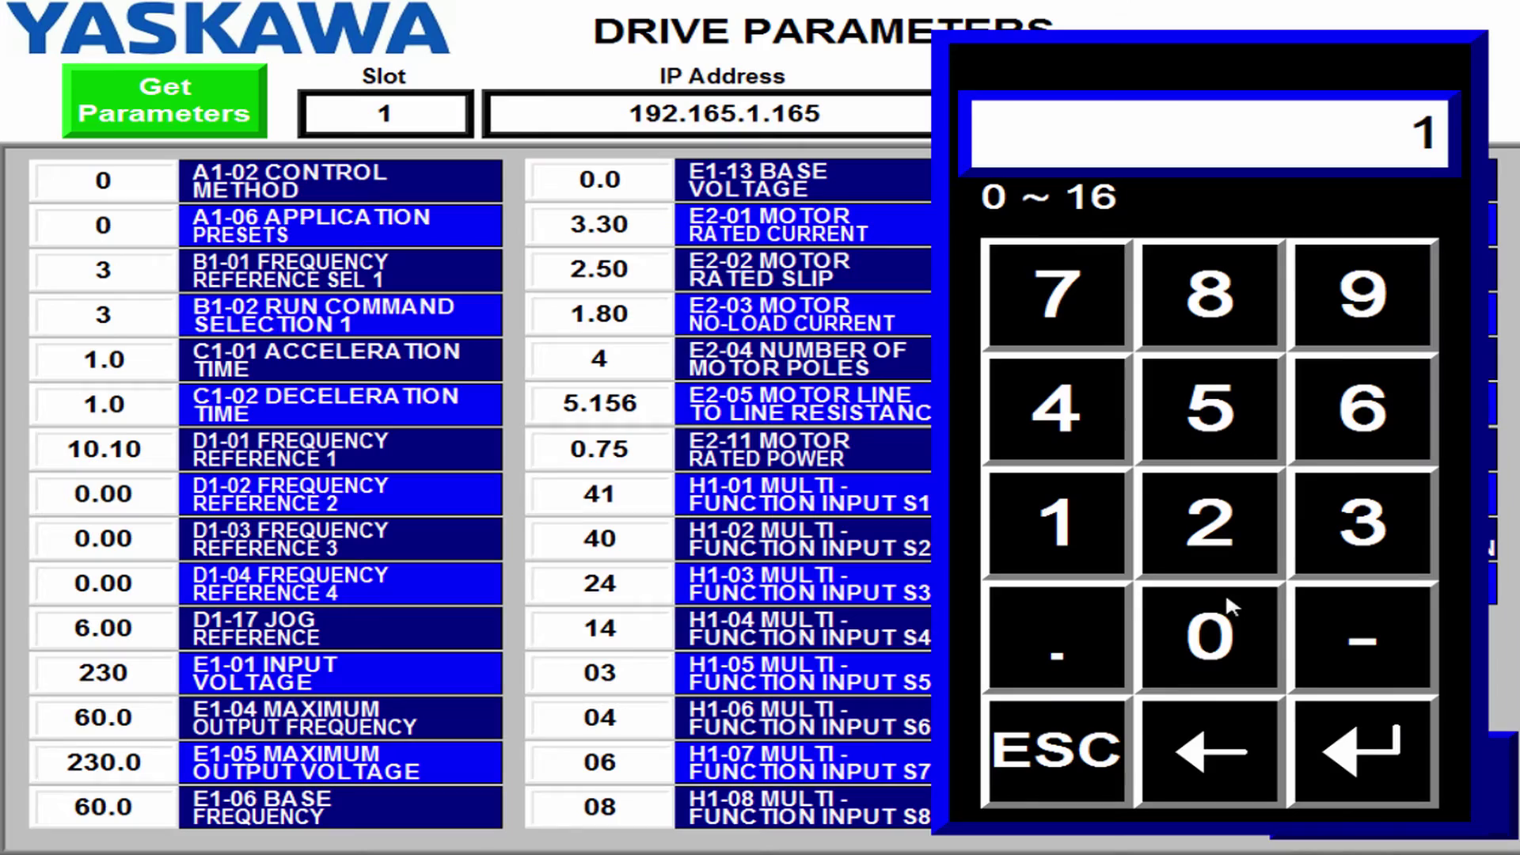
left_click(1260, 630)
left_click(1359, 747)
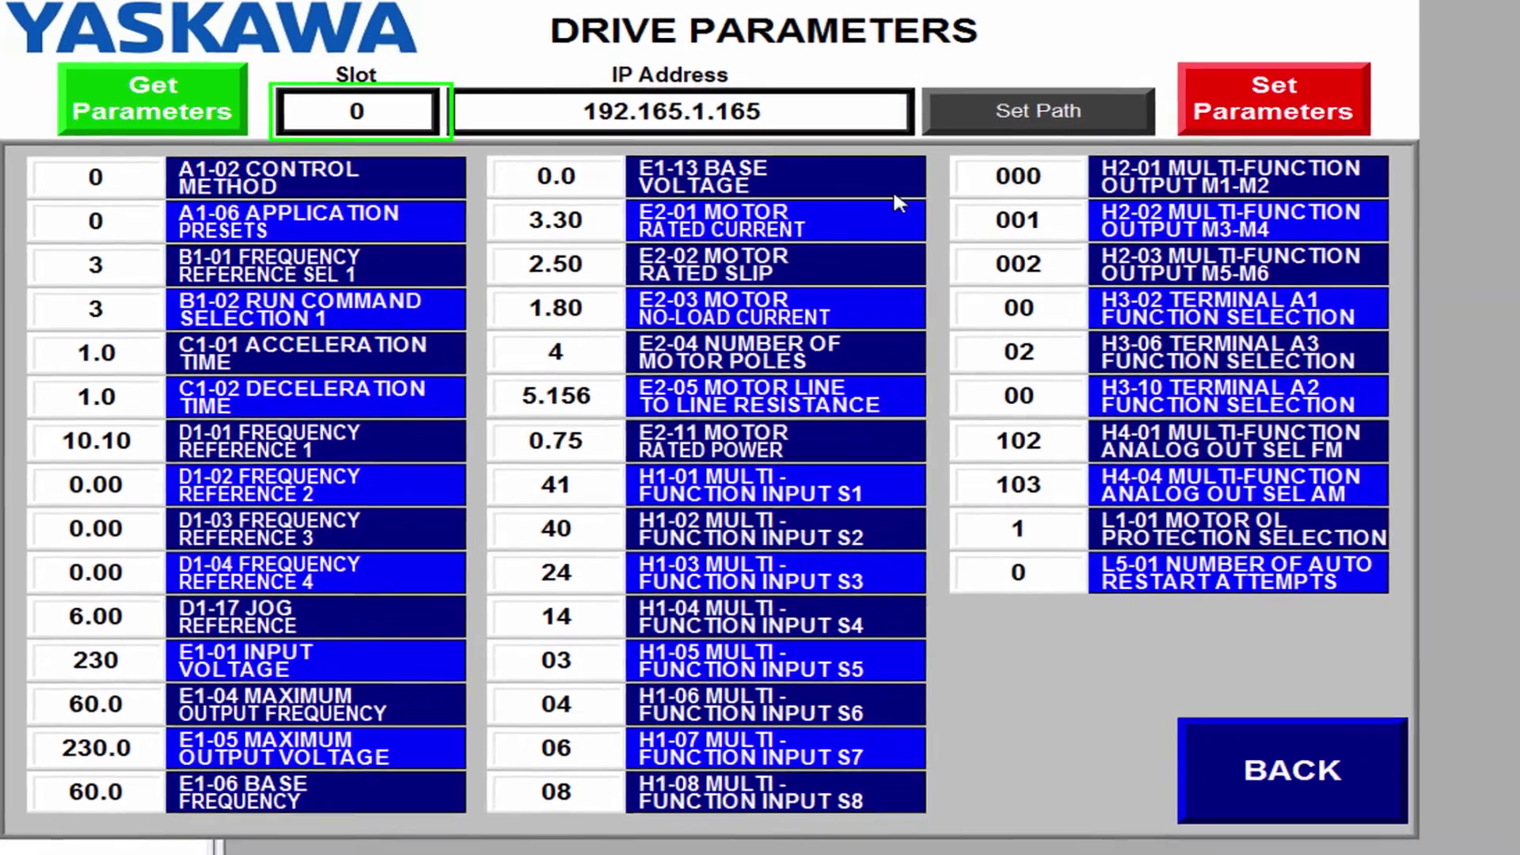
left_click(704, 109)
type("192")
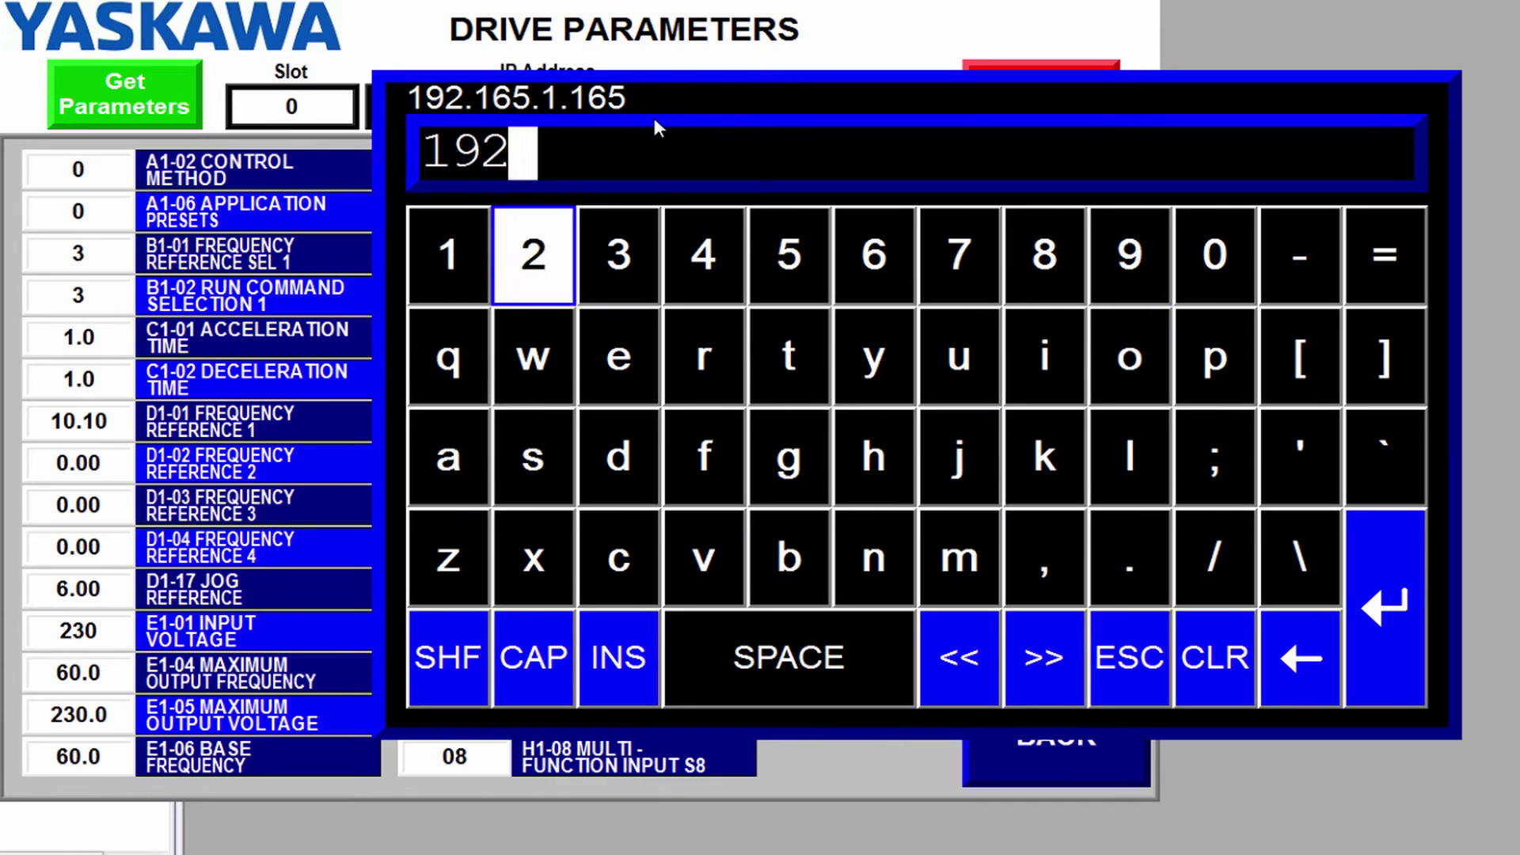
type(".168.1.20")
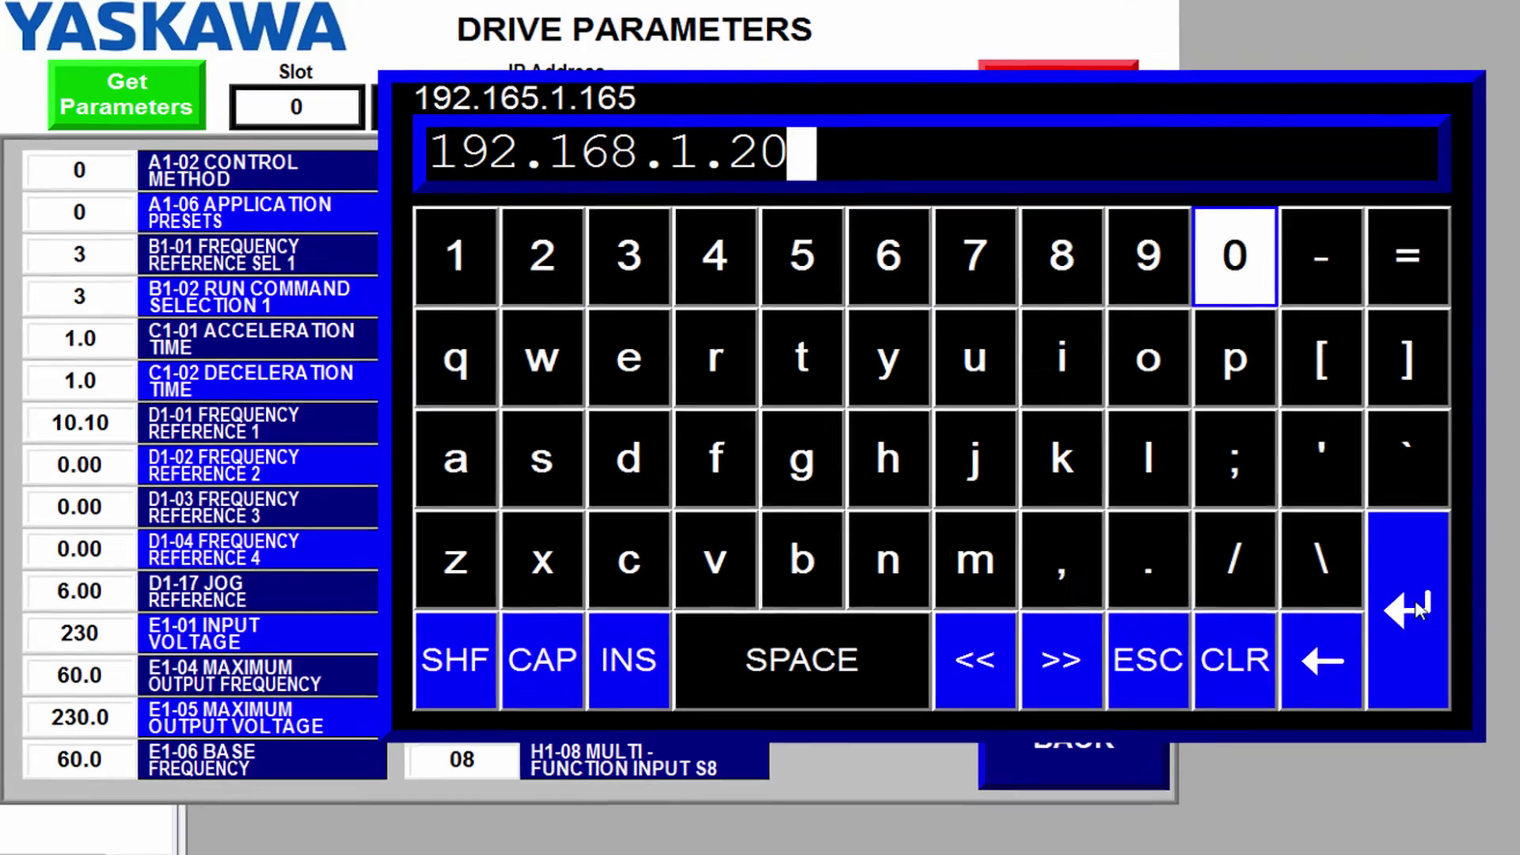
key("Return")
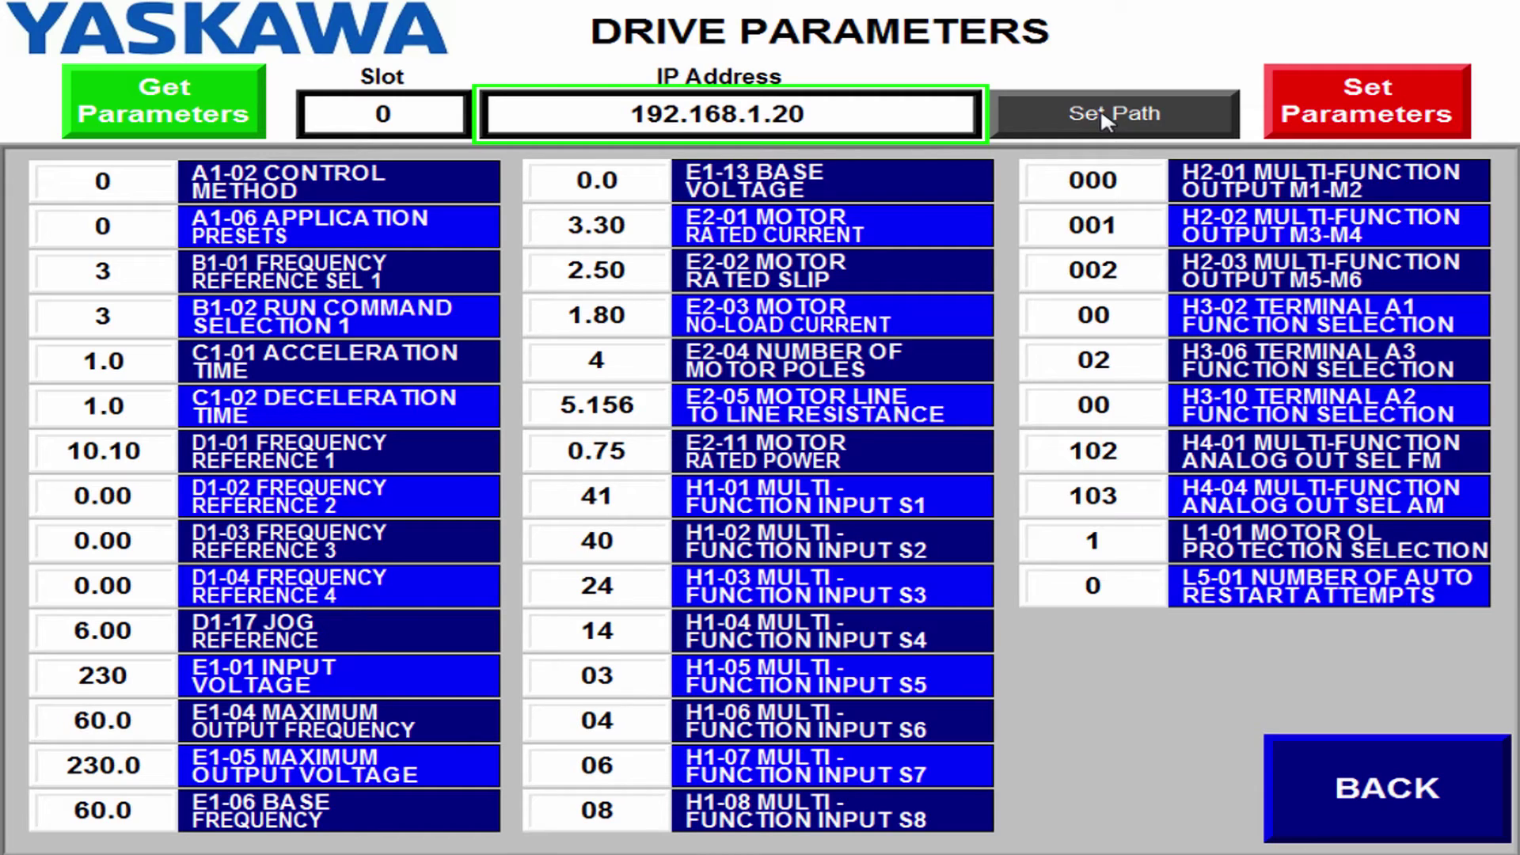
Change the D1-17 jog reference to 12.00
left_click(132, 642)
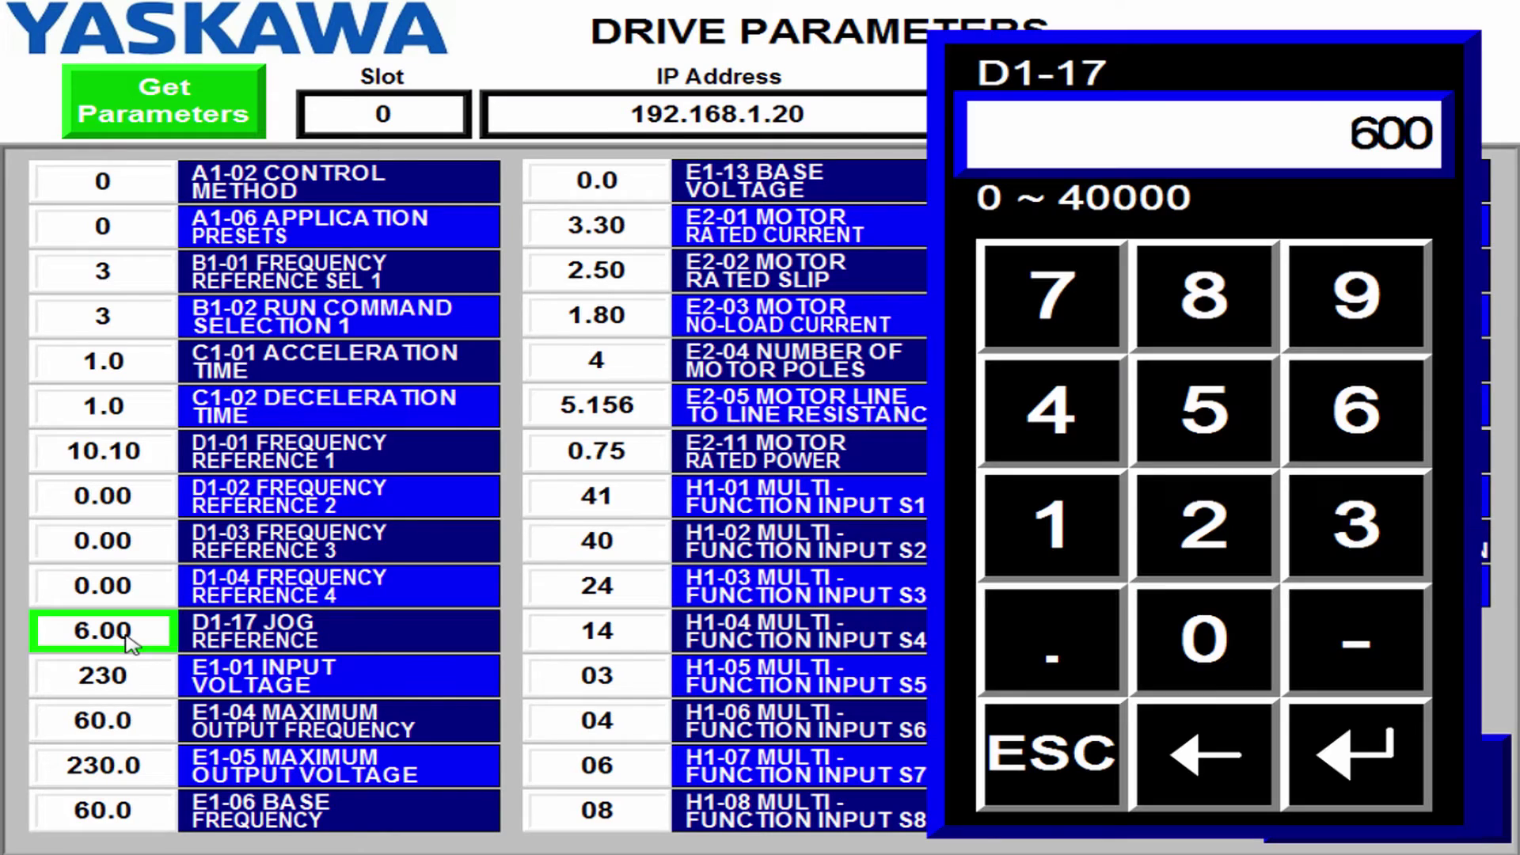
left_click(1025, 513)
left_click(1200, 536)
left_click(1235, 612)
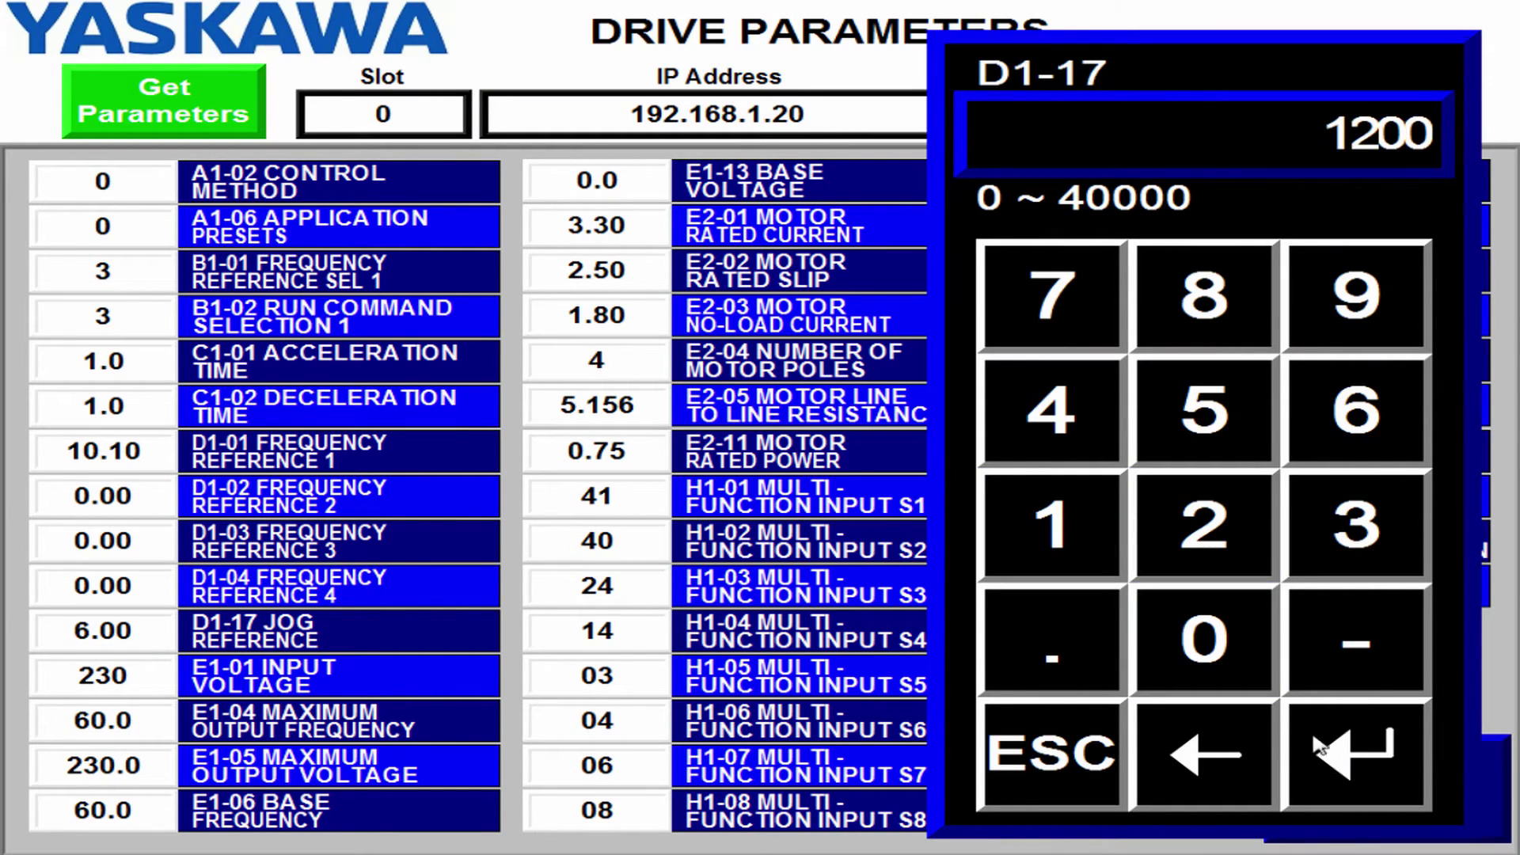
left_click(1343, 781)
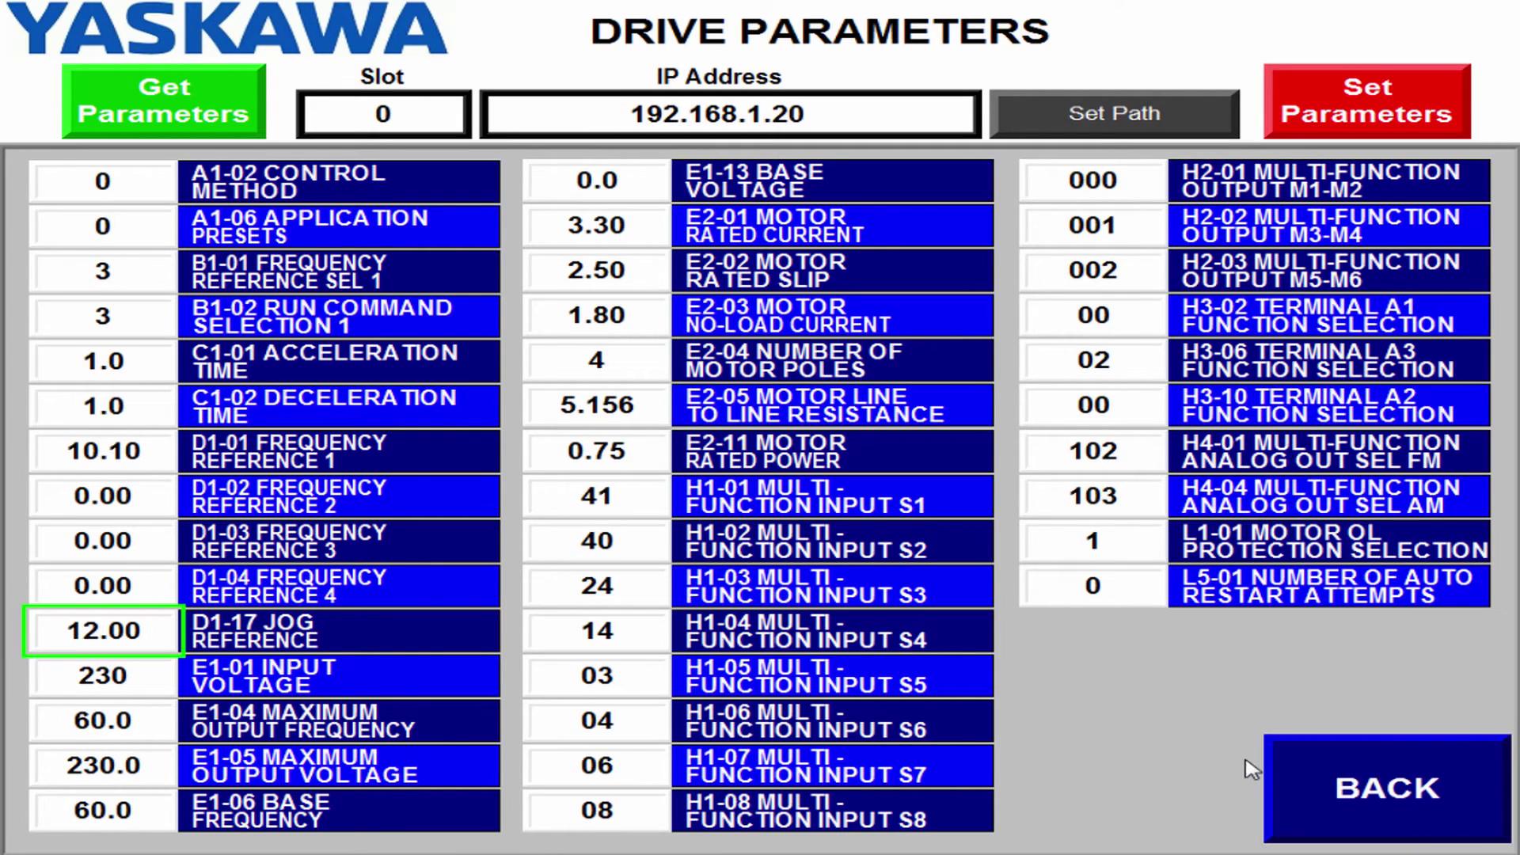
Set B1-01 and B1-02 to 0, write the parameters, then read them back
left_click(116, 271)
left_click(1176, 621)
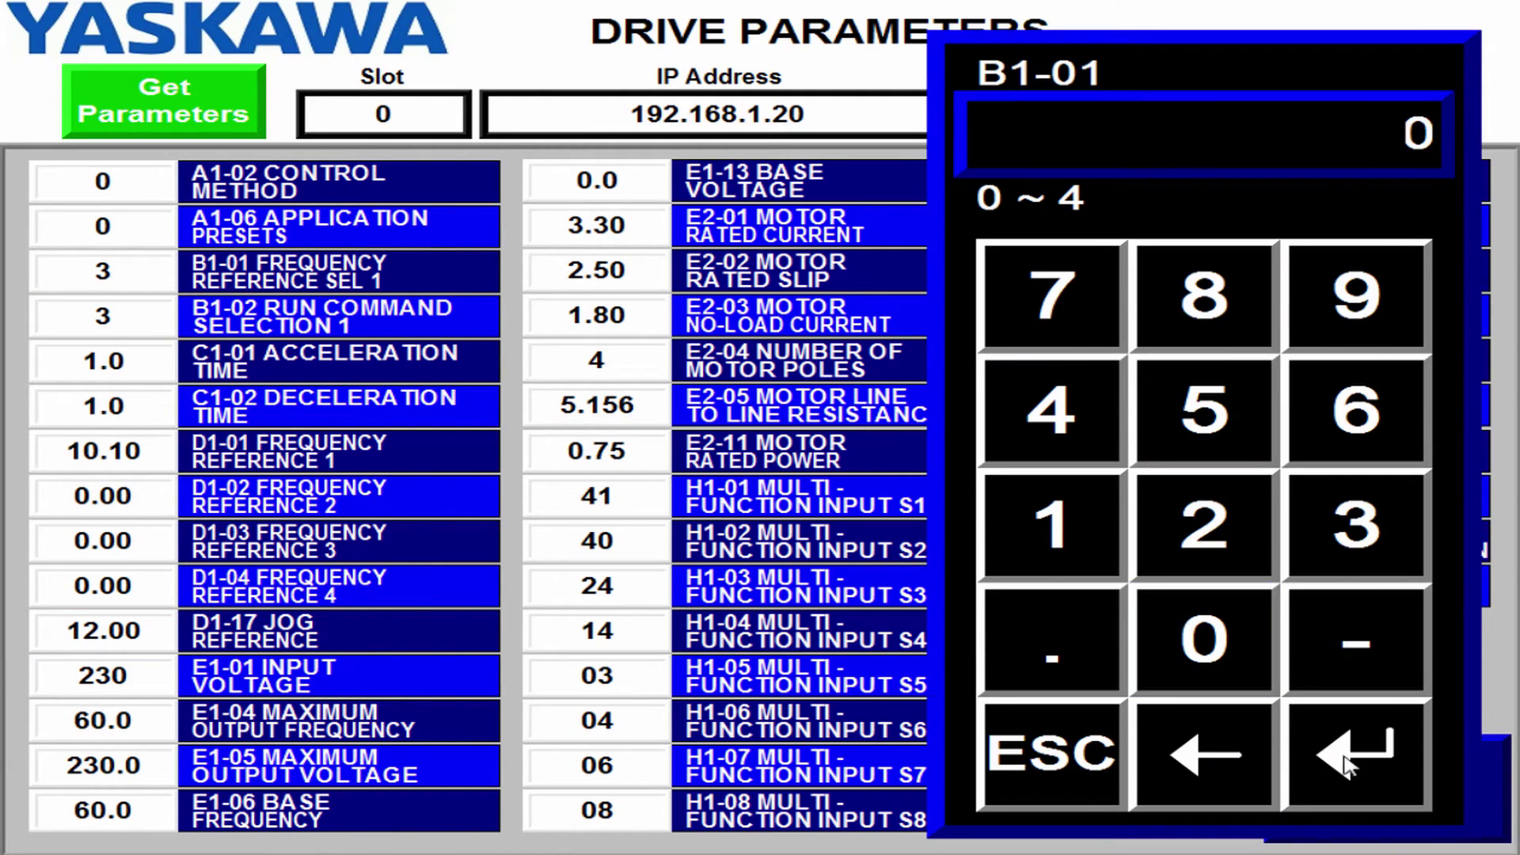
left_click(1352, 766)
left_click(119, 316)
left_click(1195, 641)
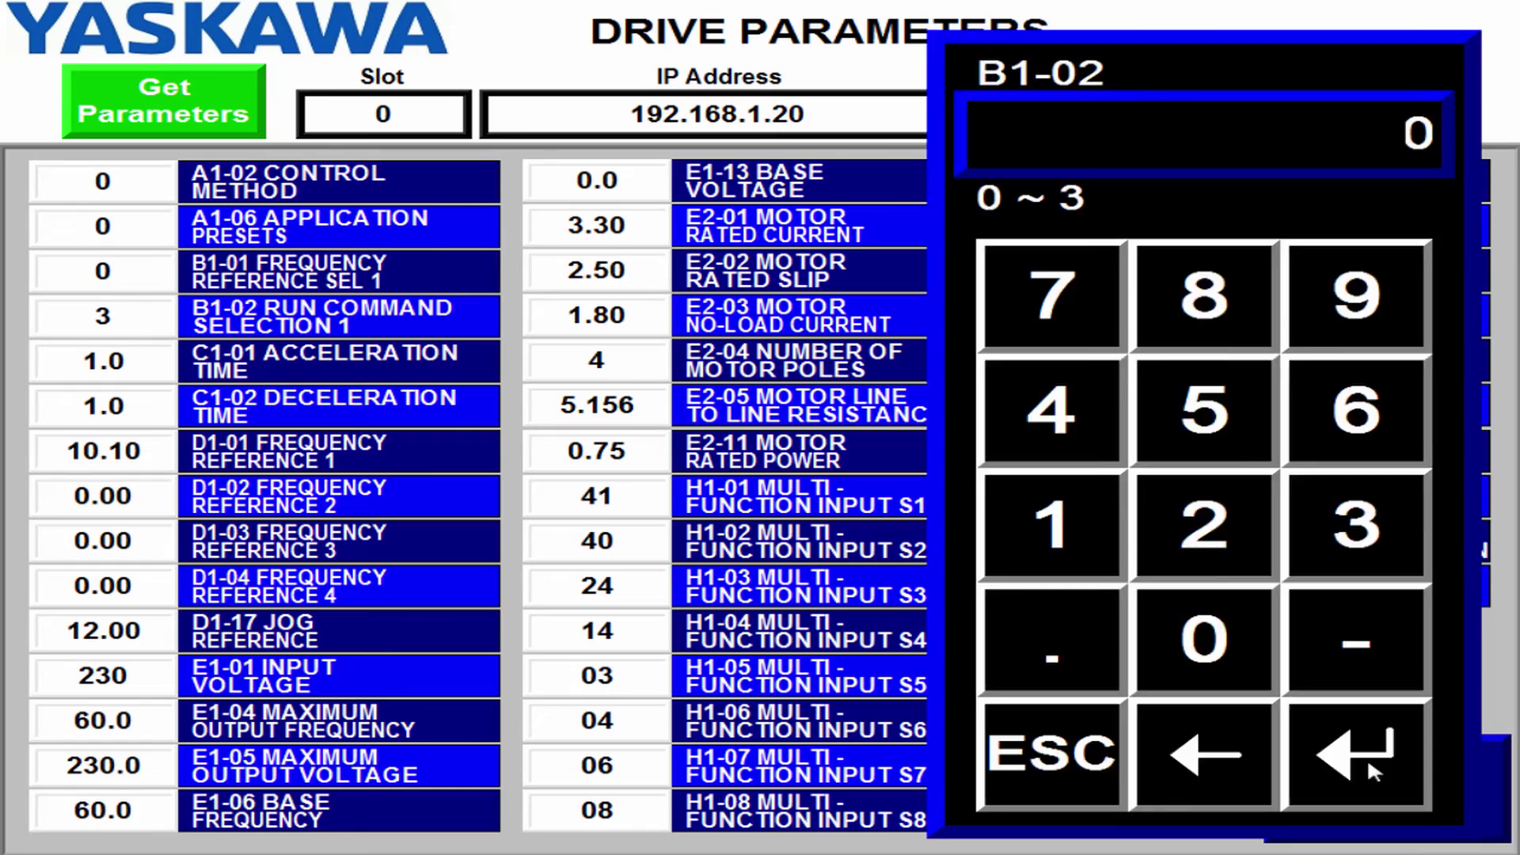
left_click(1368, 758)
left_click(1327, 107)
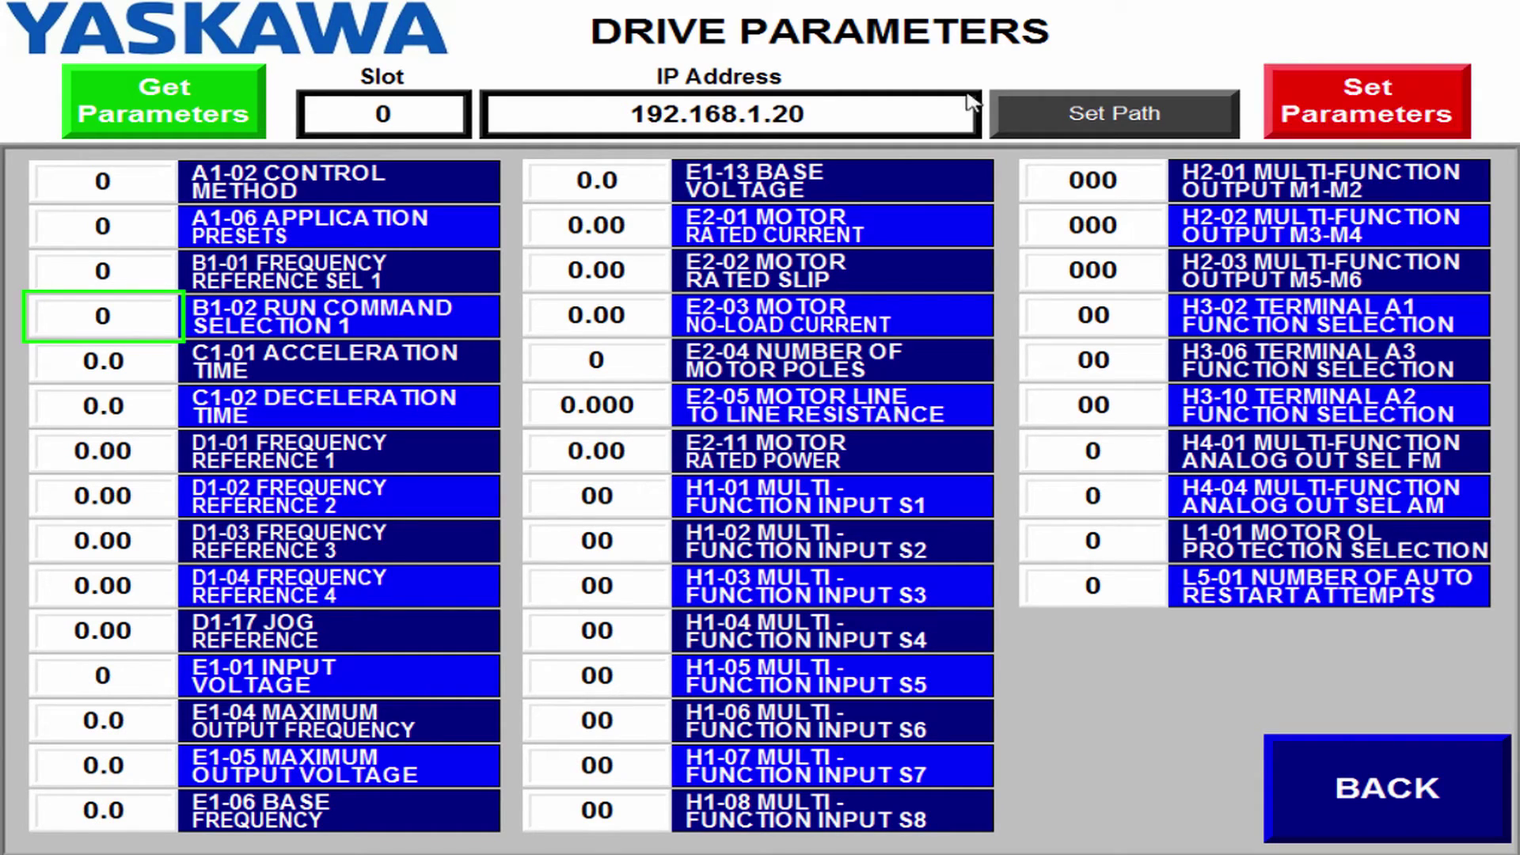
left_click(232, 122)
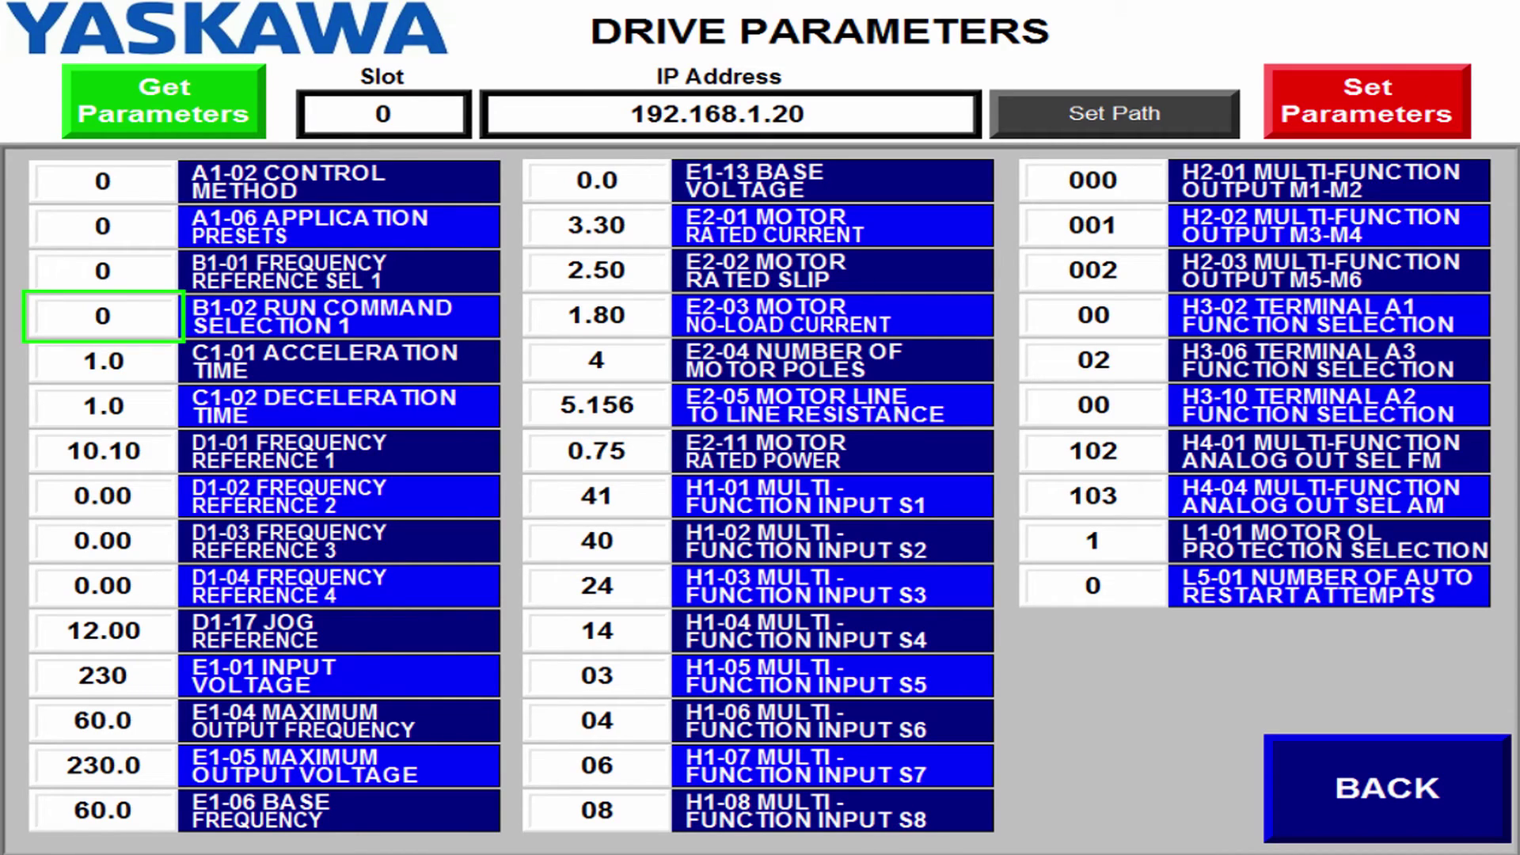
Go to the Monitor Drive display from the main menu and refresh the drive values twice
left_click(1420, 794)
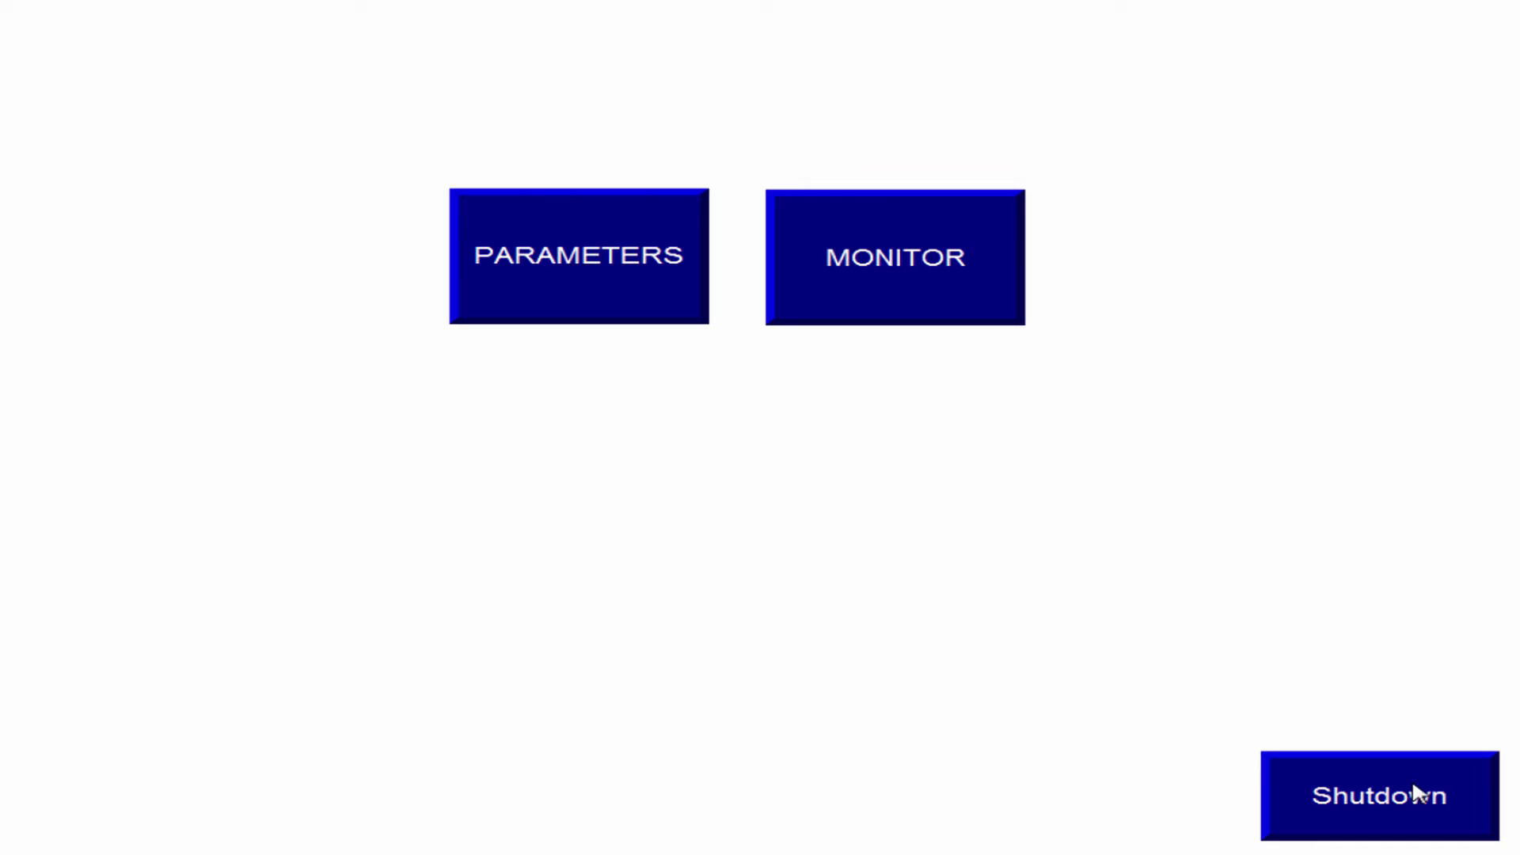
left_click(928, 284)
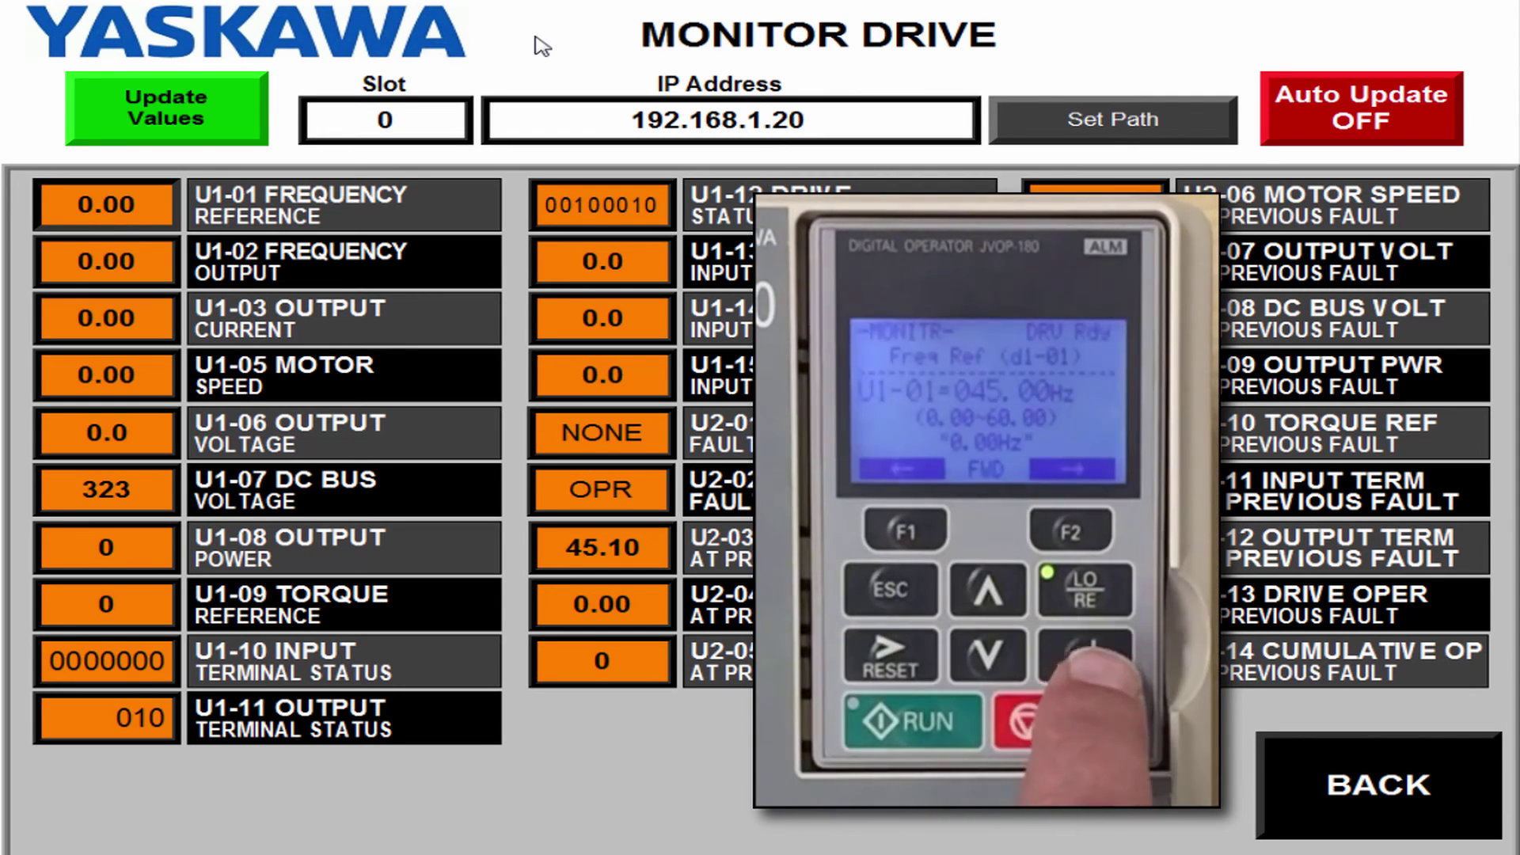
left_click(195, 105)
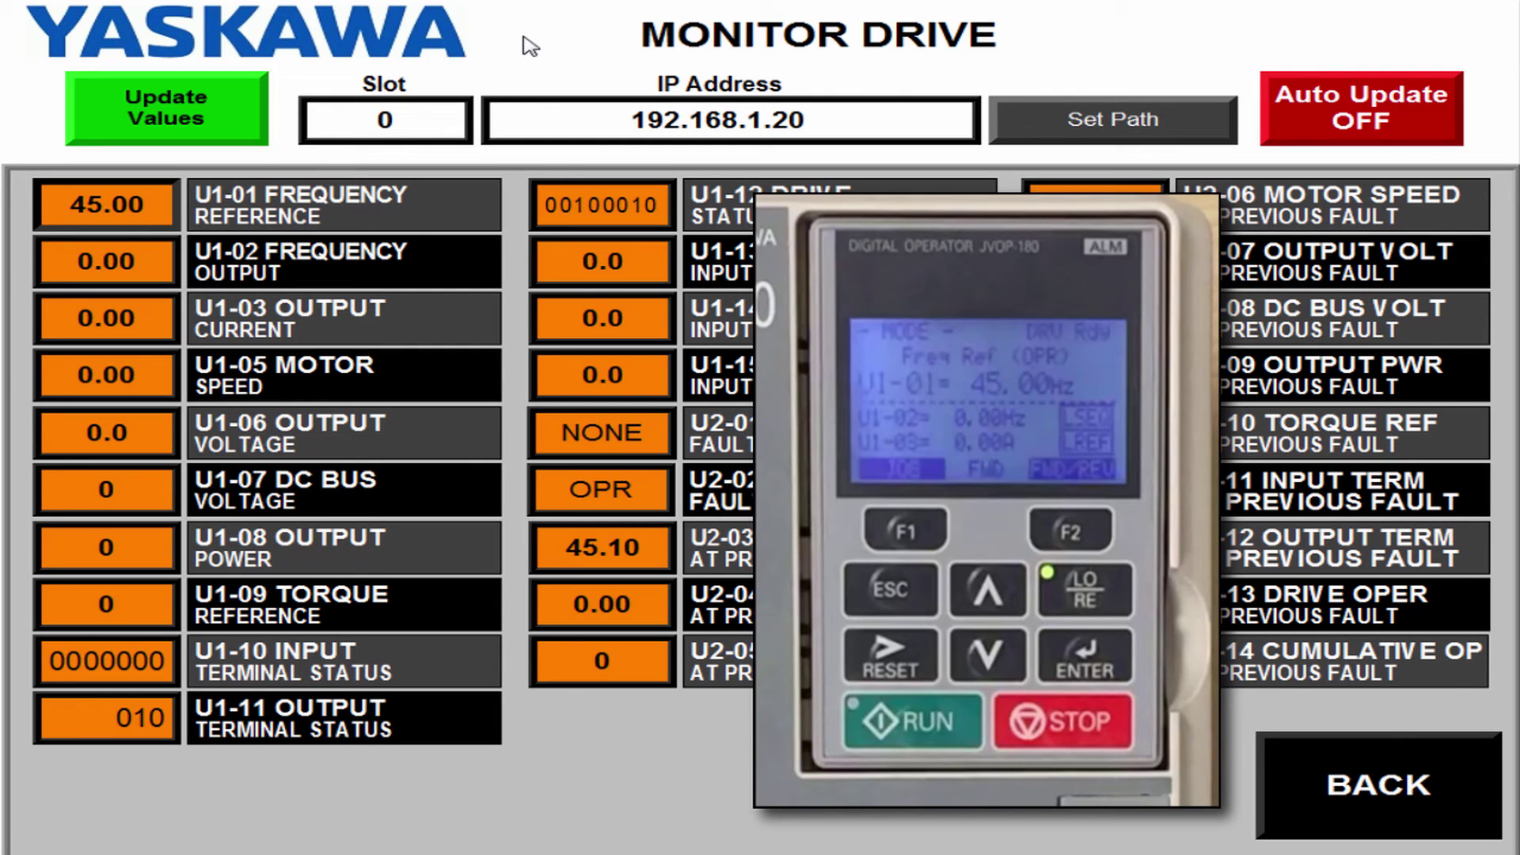
left_click(175, 116)
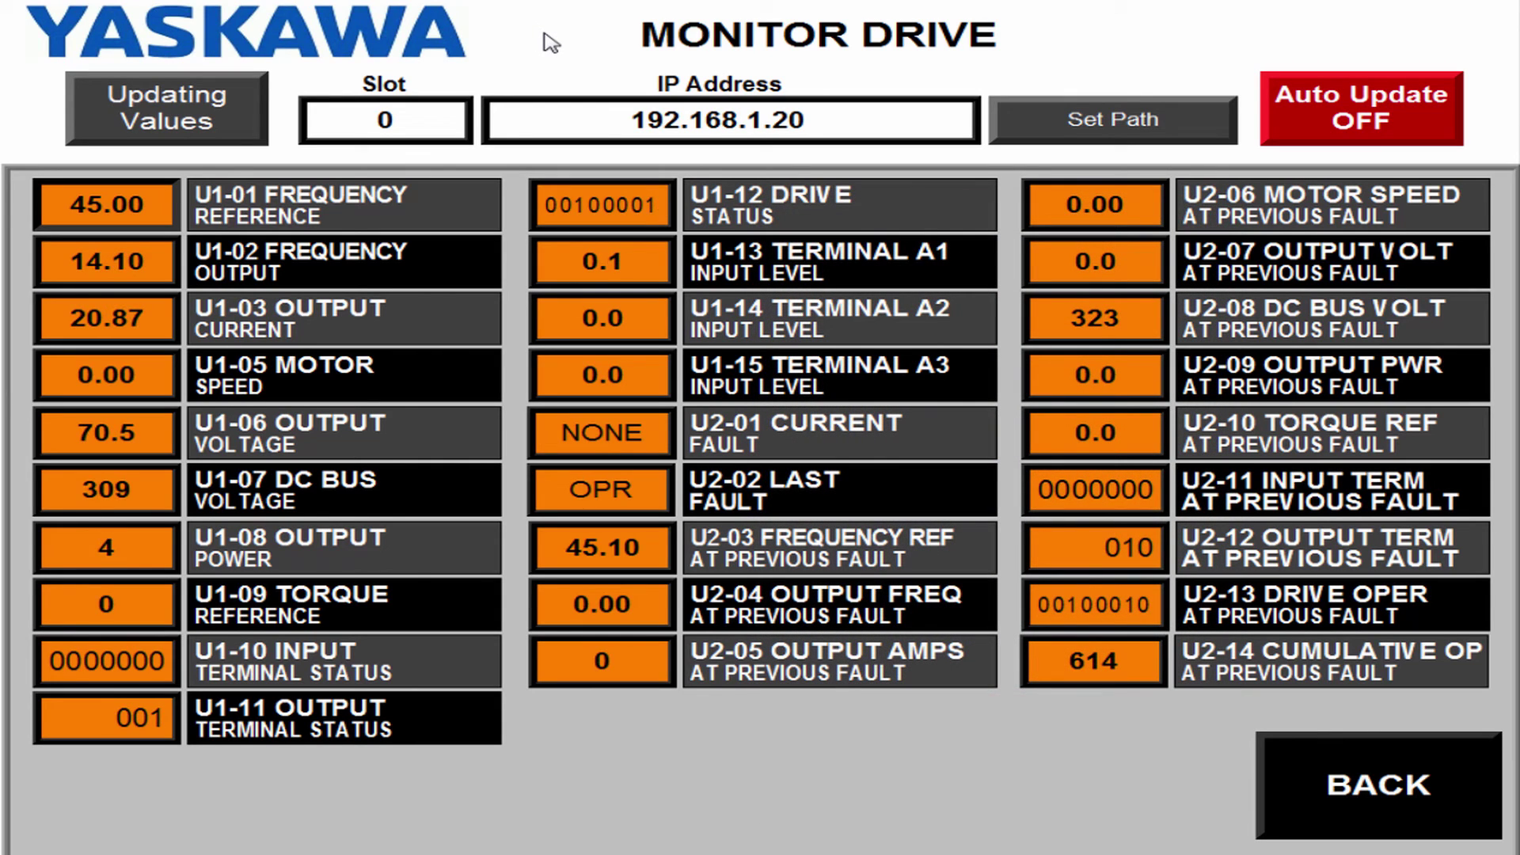
Refresh the drive values twice more, set Auto Update to ON, and return home
left_click(201, 110)
left_click(175, 114)
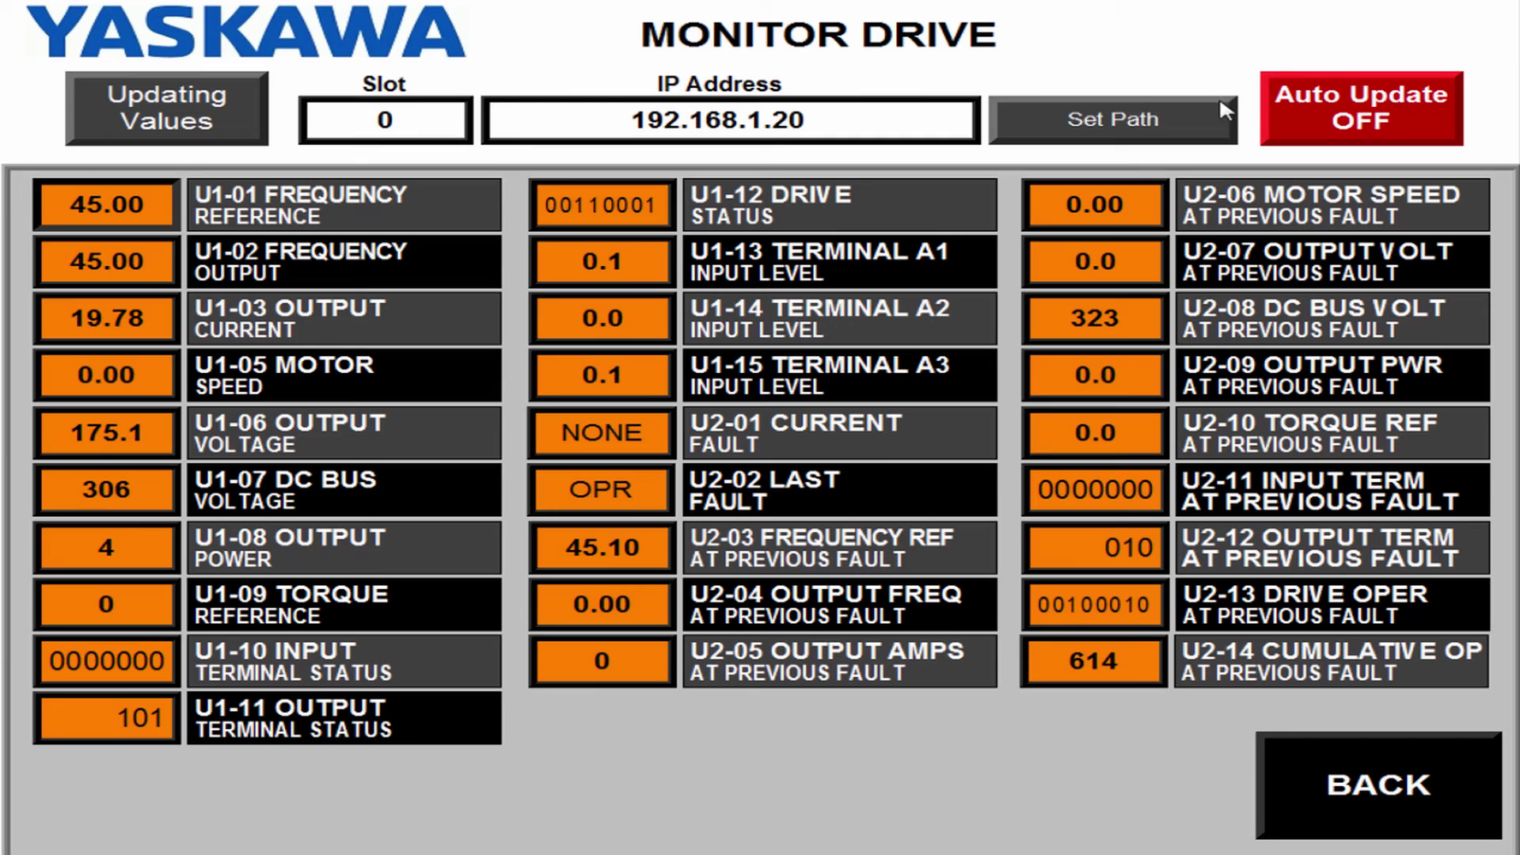
left_click(1378, 115)
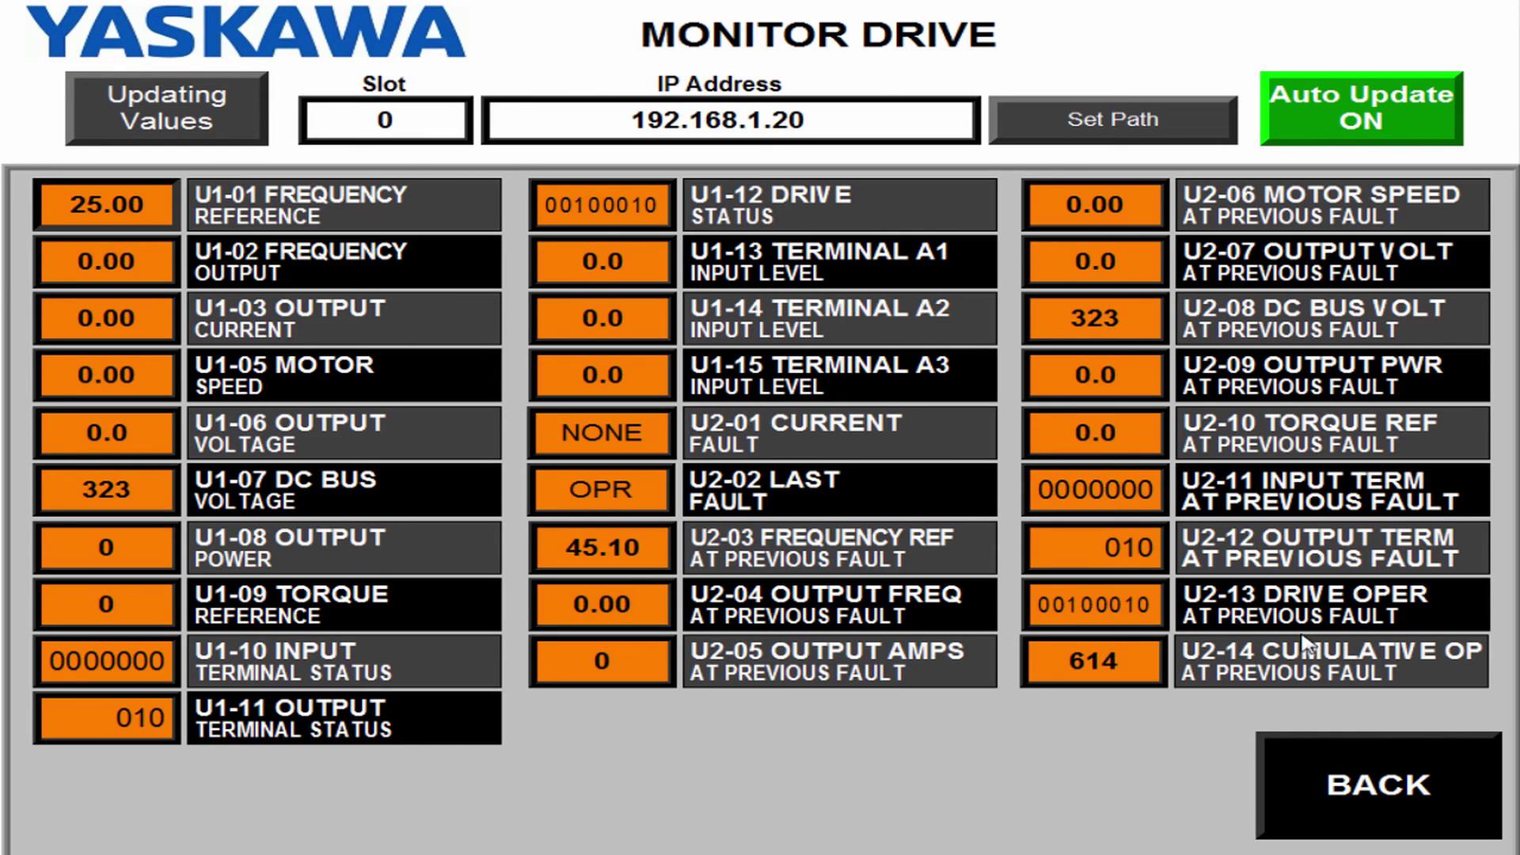
left_click(1393, 772)
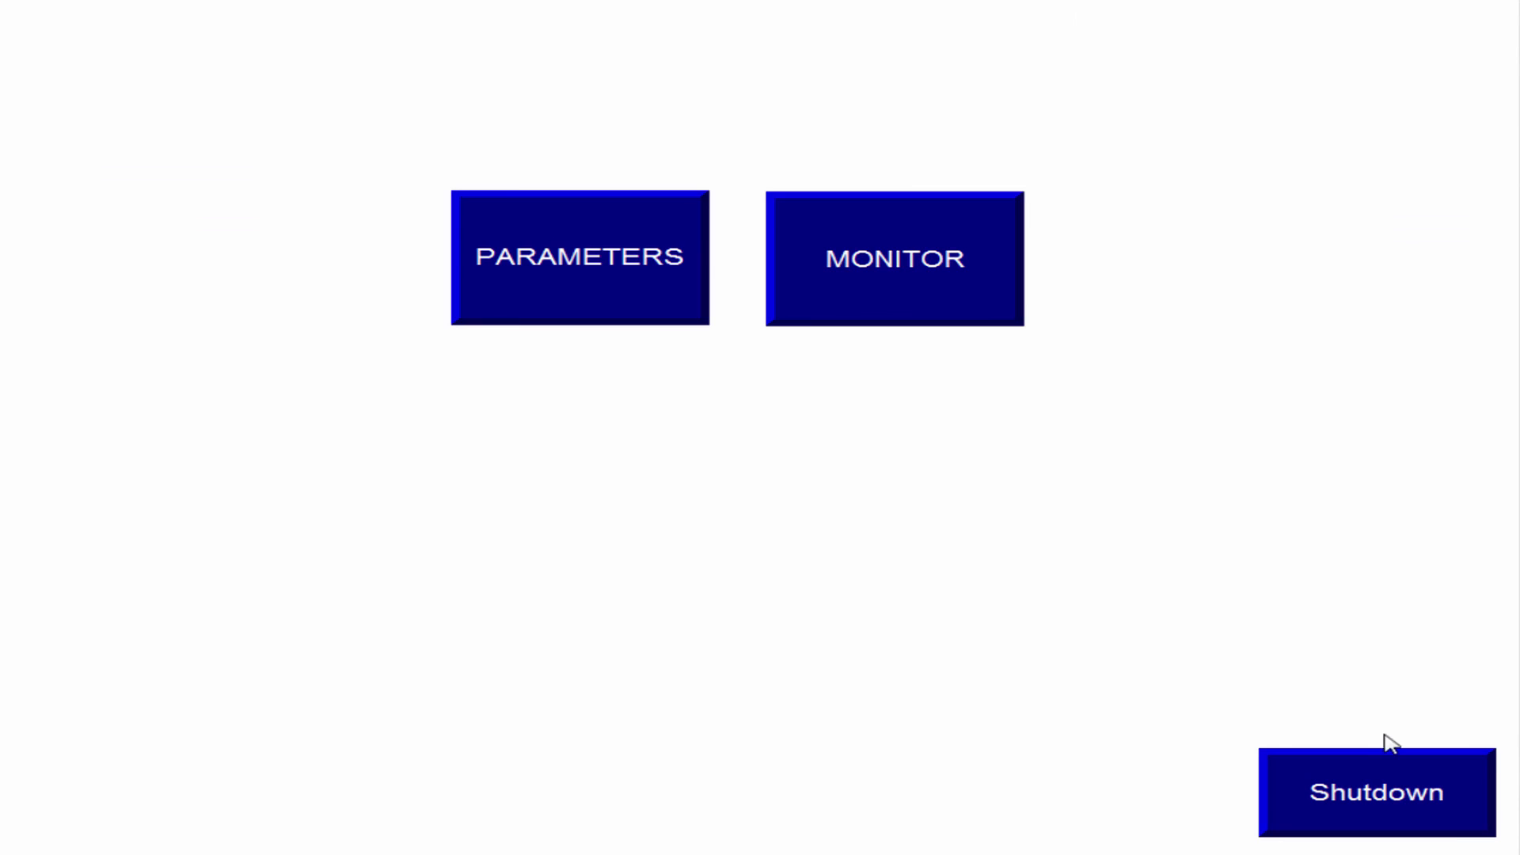